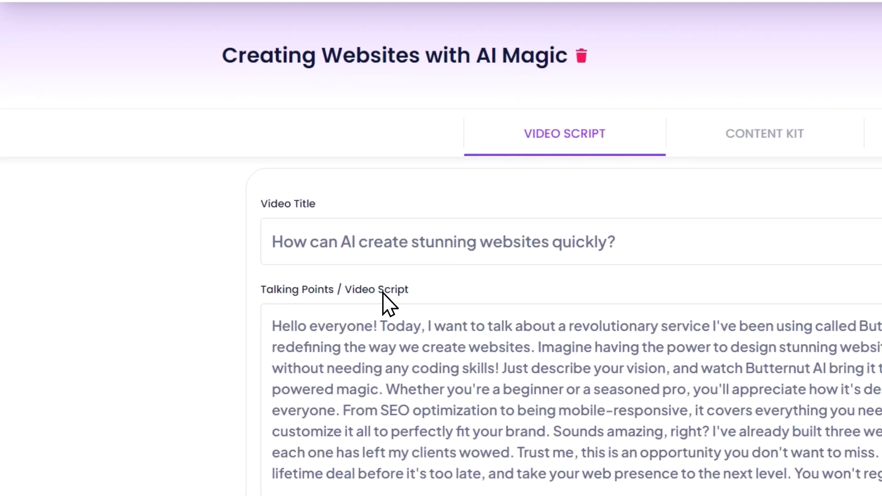
Step: Open the session's Content Kit and browse the Website, YouTube, LinkedIn, Instagram, Twitter and TikTok cards
{"action": "left_click", "coordinate": [794, 153]}
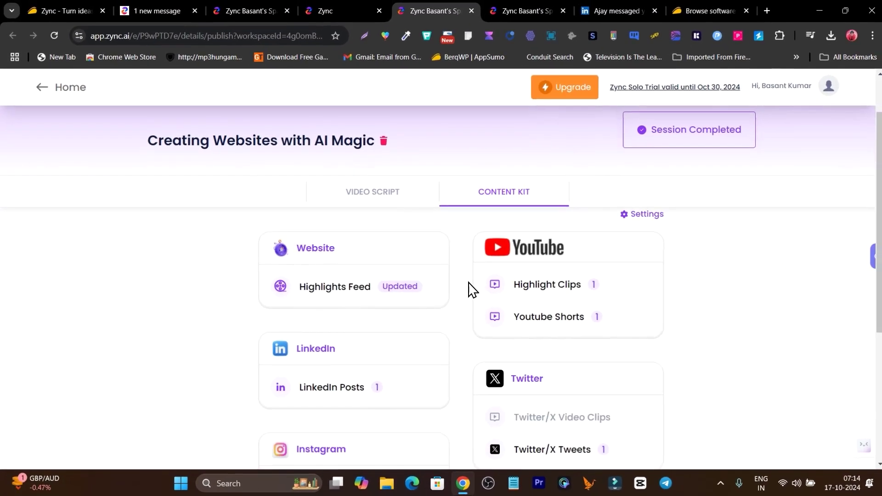
{"action": "scroll", "coordinate": [468, 289], "scroll_direction": "down", "scroll_amount": 1}
{"action": "scroll", "coordinate": [429, 305], "scroll_direction": "up", "scroll_amount": 1}
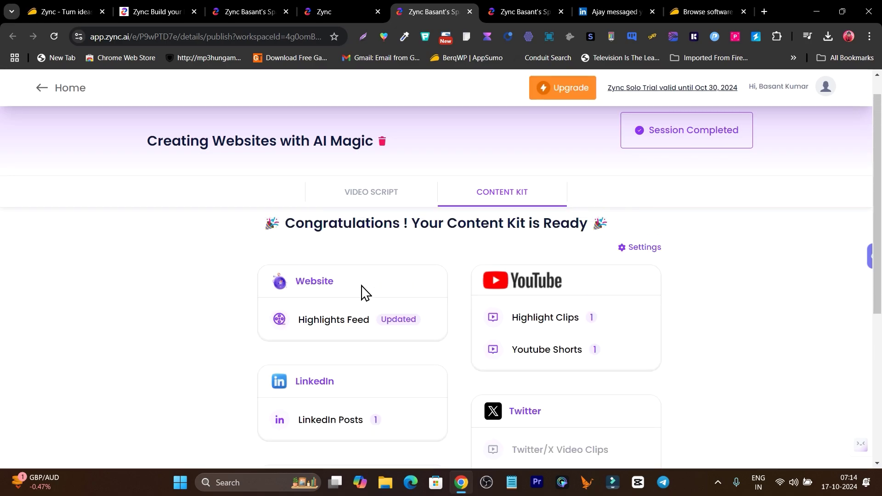
{"action": "scroll", "coordinate": [496, 332], "scroll_direction": "down", "scroll_amount": 3}
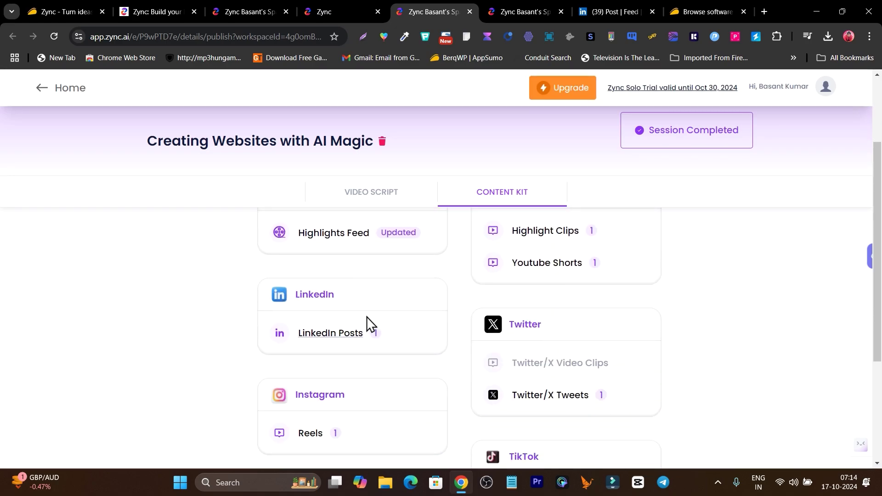
{"action": "scroll", "coordinate": [517, 324], "scroll_direction": "down", "scroll_amount": 3}
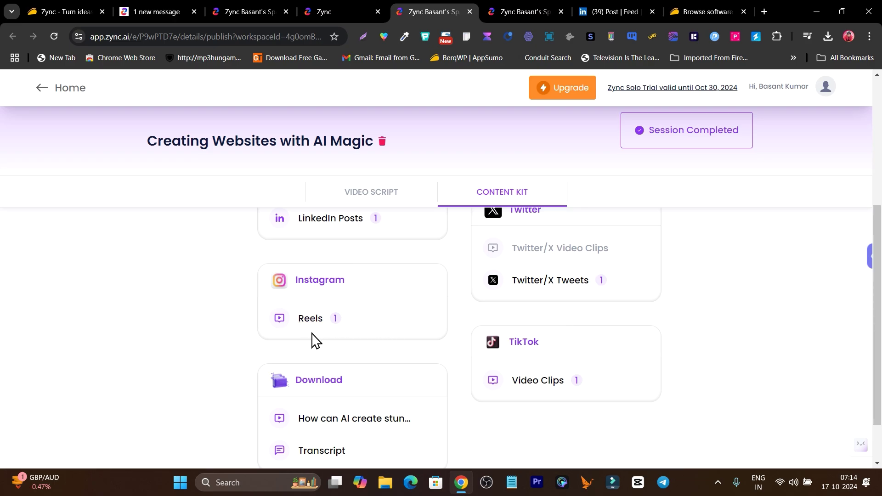
{"action": "scroll", "coordinate": [524, 330], "scroll_direction": "up", "scroll_amount": 3}
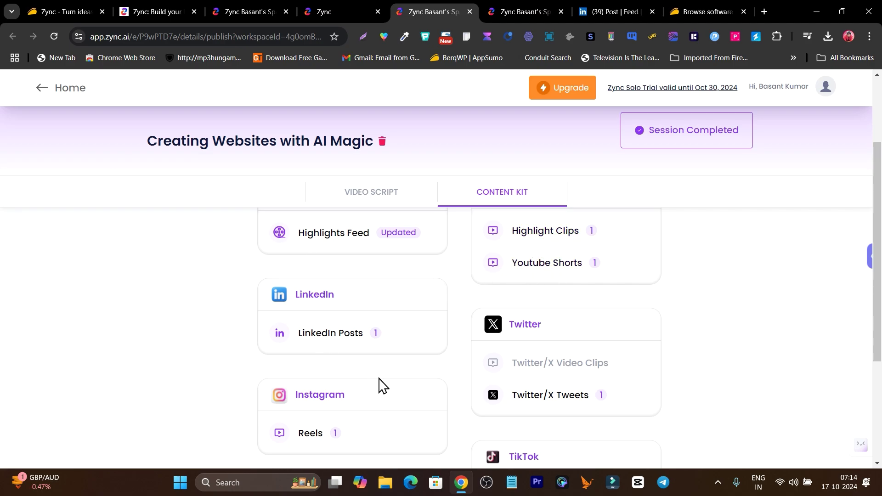
{"action": "scroll", "coordinate": [381, 386], "scroll_direction": "down", "scroll_amount": 3}
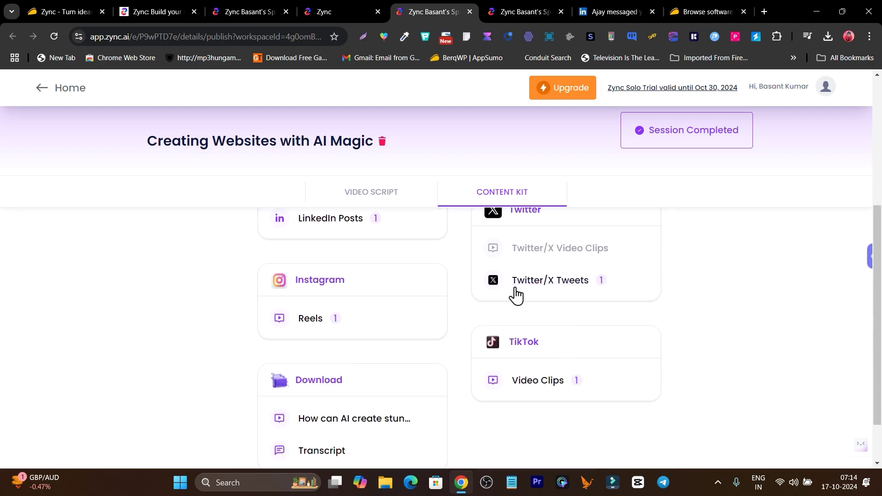
{"action": "scroll", "coordinate": [546, 297], "scroll_direction": "up", "scroll_amount": 3}
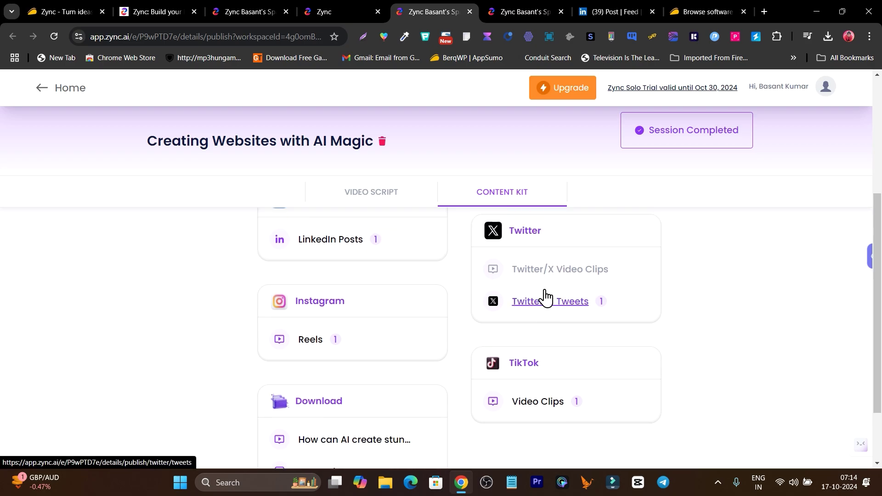
{"action": "scroll", "coordinate": [381, 302], "scroll_direction": "up", "scroll_amount": 3}
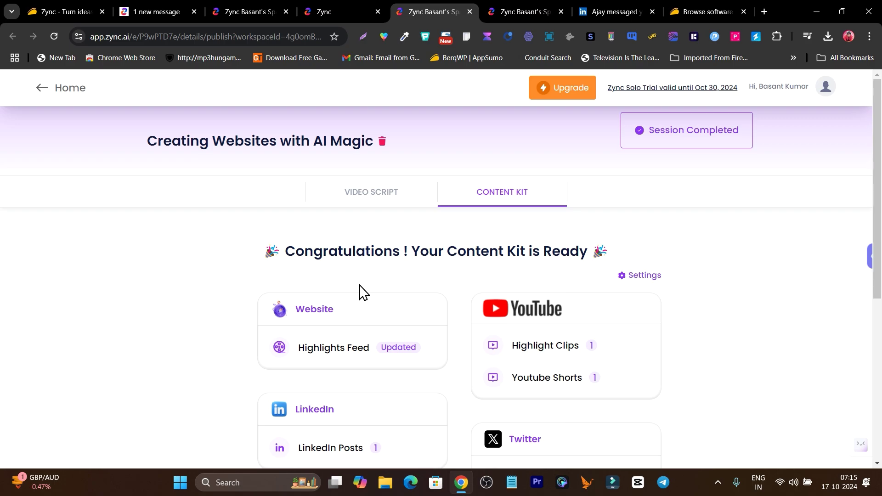
Step: View the 'Revolutionize Your Website' post on the session's LinkedIn Posts page
{"action": "left_click", "coordinate": [518, 7]}
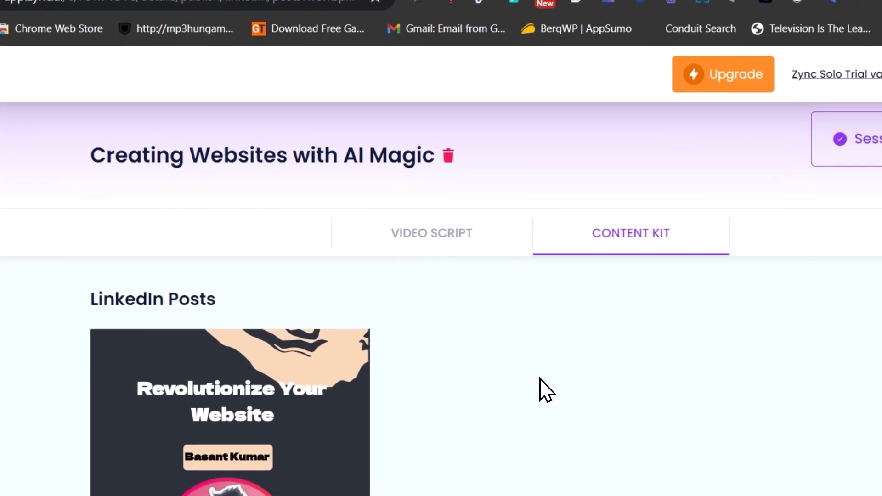
{"action": "scroll", "coordinate": [308, 370], "scroll_direction": "down", "scroll_amount": 2}
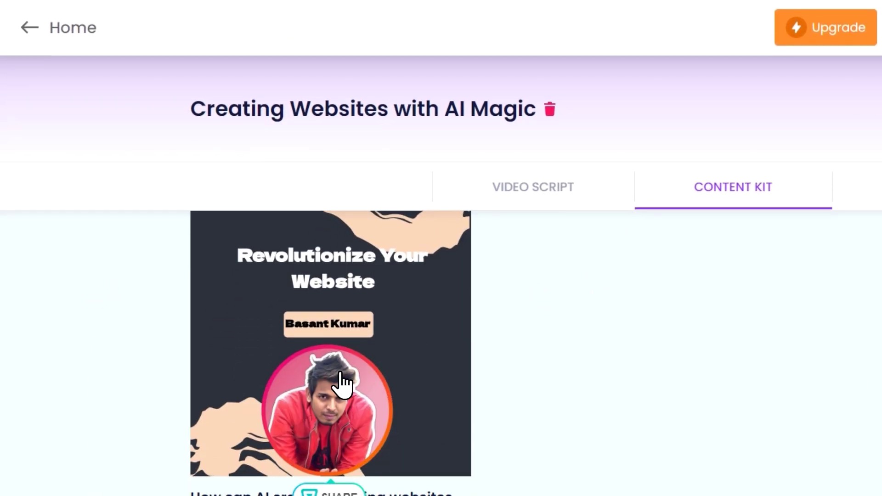
{"action": "scroll", "coordinate": [344, 448], "scroll_direction": "up", "scroll_amount": 2}
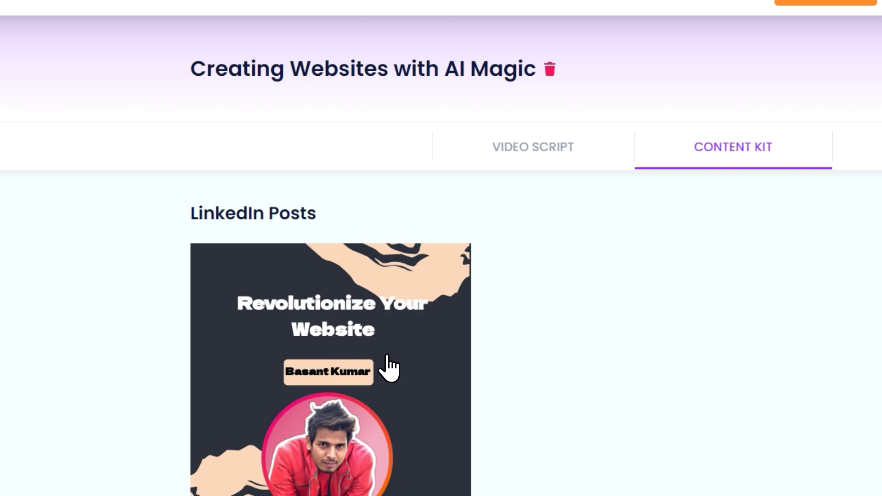
{"action": "scroll", "coordinate": [389, 368], "scroll_direction": "down", "scroll_amount": 2}
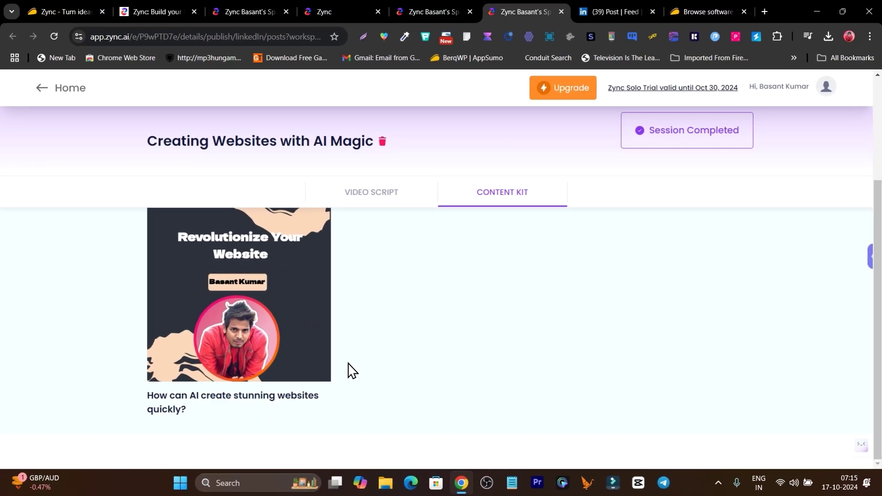
{"action": "scroll", "coordinate": [198, 345], "scroll_direction": "up", "scroll_amount": 1}
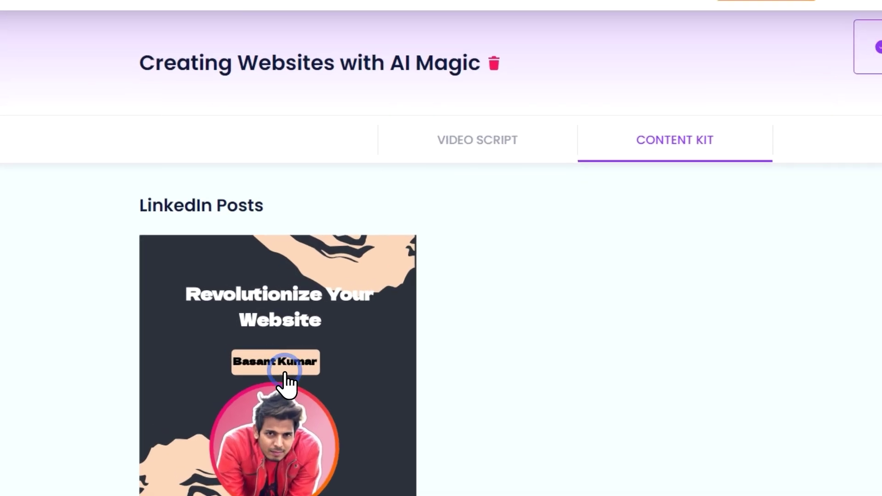
Step: Preview the LinkedIn post's BetterNet.AI caption and 0:51 video, then return to the Content Kit overview
{"action": "left_click", "coordinate": [243, 352]}
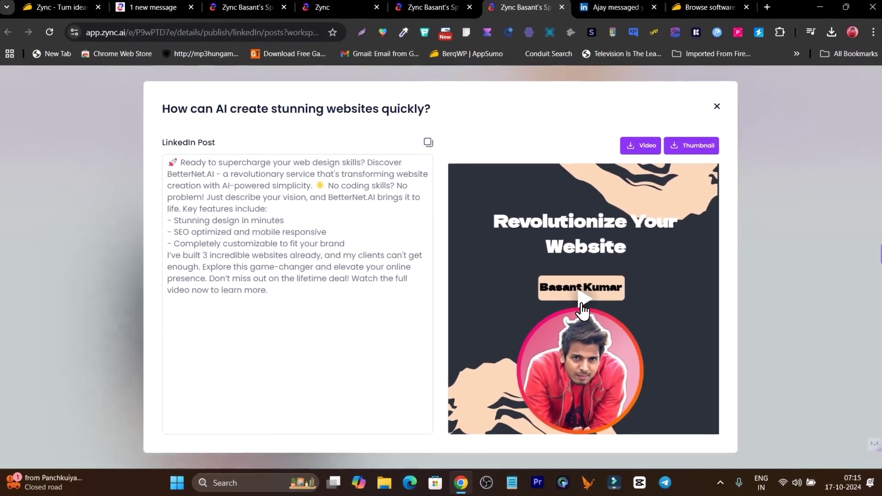
{"action": "left_click", "coordinate": [583, 310]}
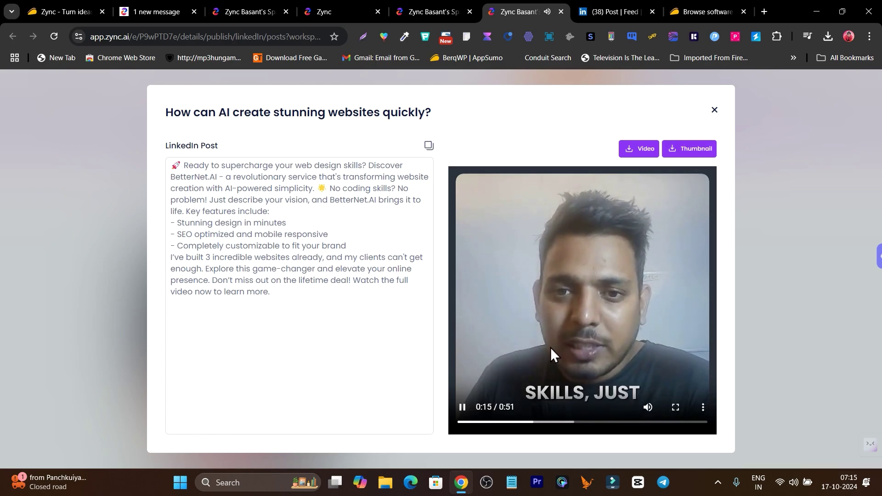
{"action": "left_click", "coordinate": [463, 407]}
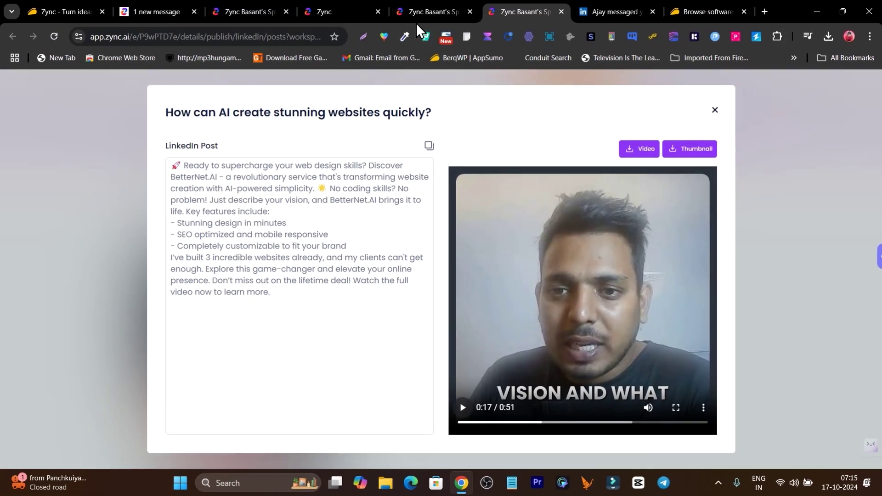
{"action": "left_click", "coordinate": [261, 10]}
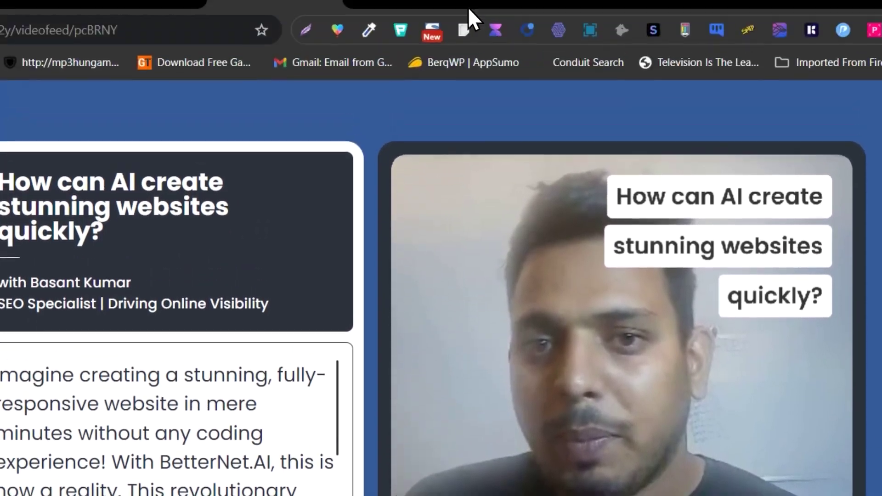
{"action": "left_click", "coordinate": [424, 14]}
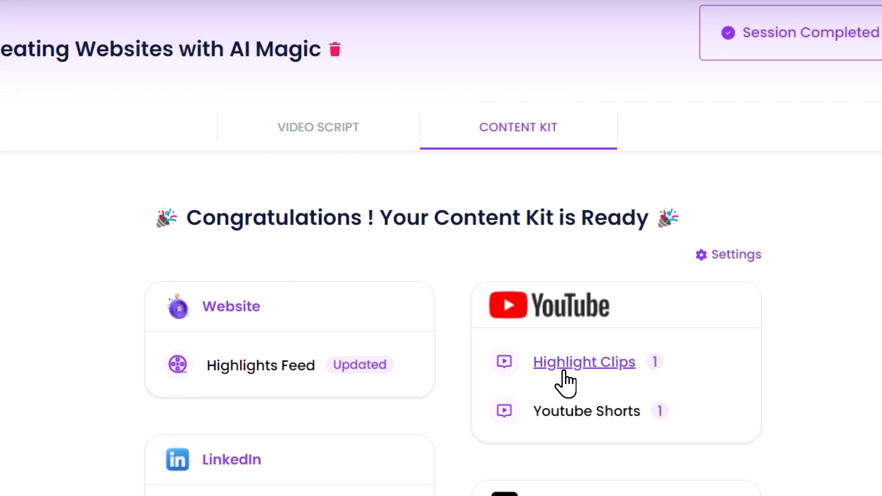
Step: Open the YouTube highlight clip 'Create Stunning Websites in Minutes with BetterNet.AI!', preview its video, and select its post title
{"action": "left_click", "coordinate": [579, 363]}
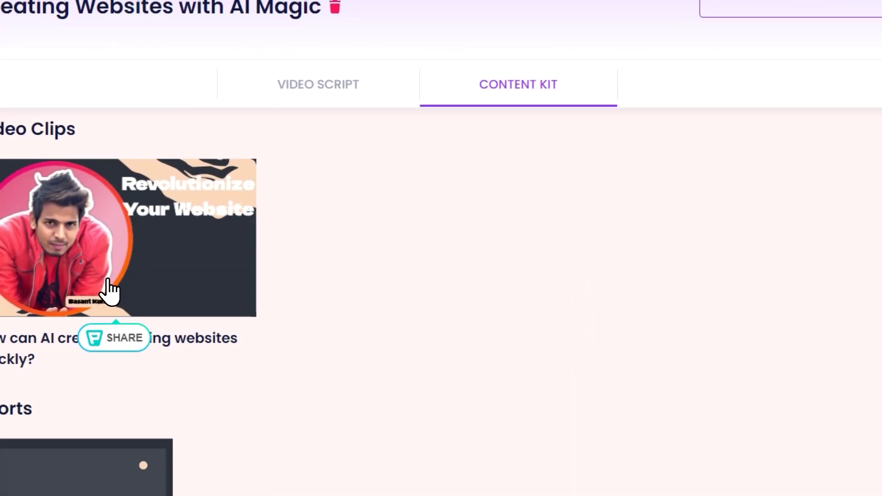
{"action": "left_click", "coordinate": [165, 264]}
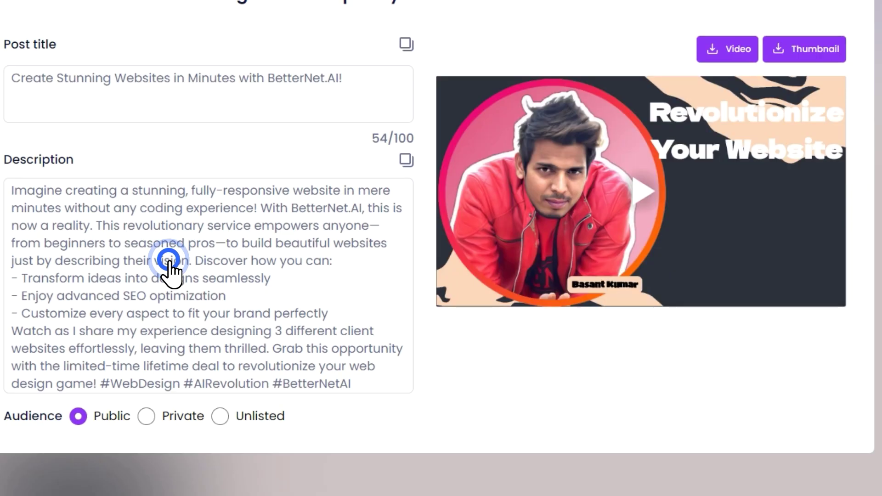
{"action": "left_click", "coordinate": [640, 198]}
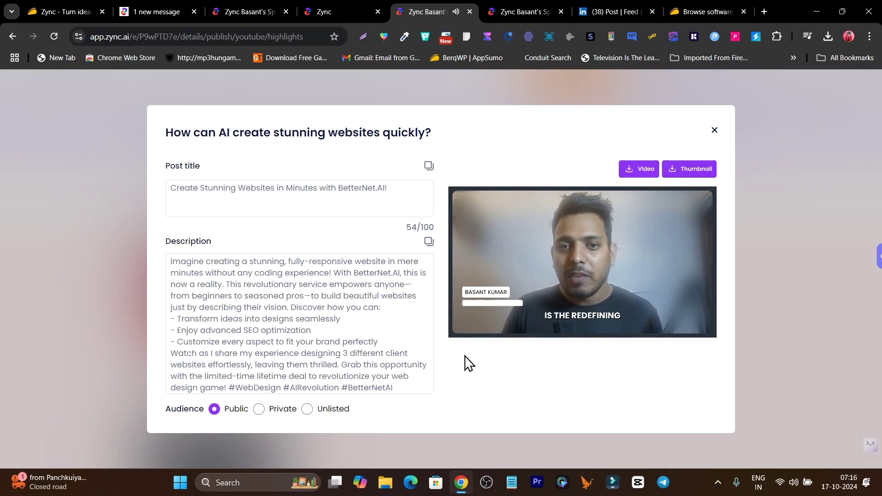
{"action": "mouse_move", "coordinate": [457, 335]}
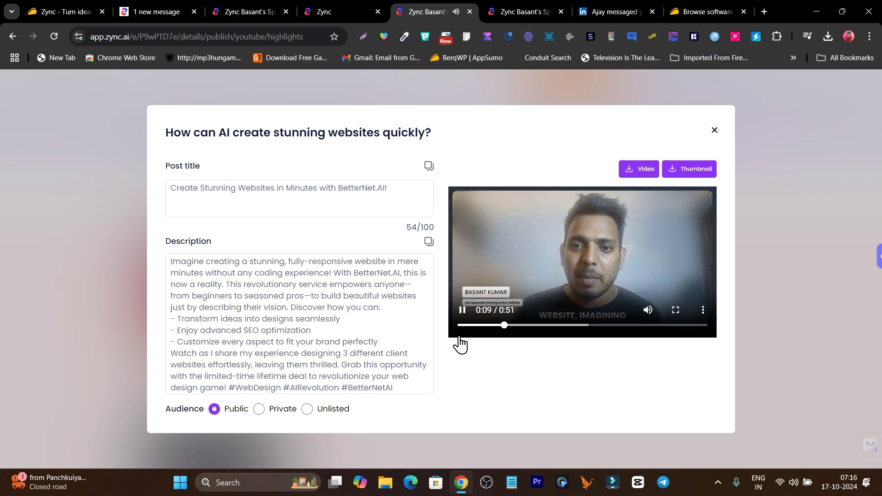
{"action": "left_click", "coordinate": [462, 310]}
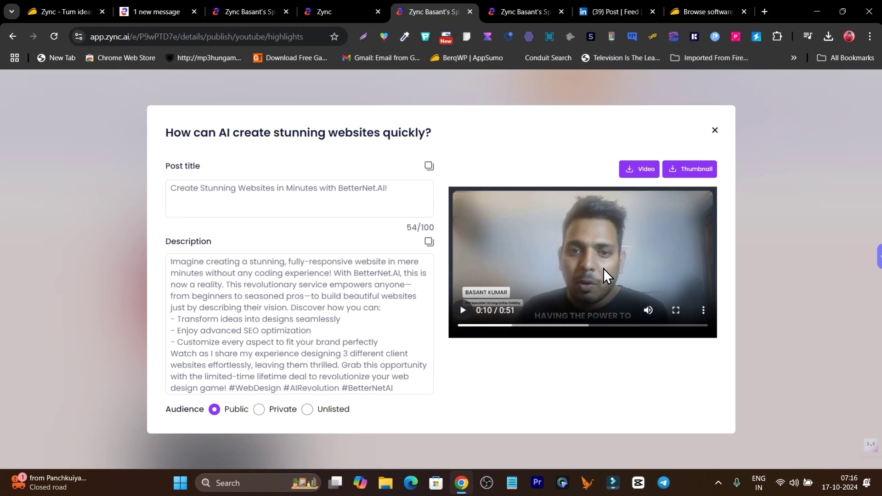
{"action": "left_click", "coordinate": [236, 189]}
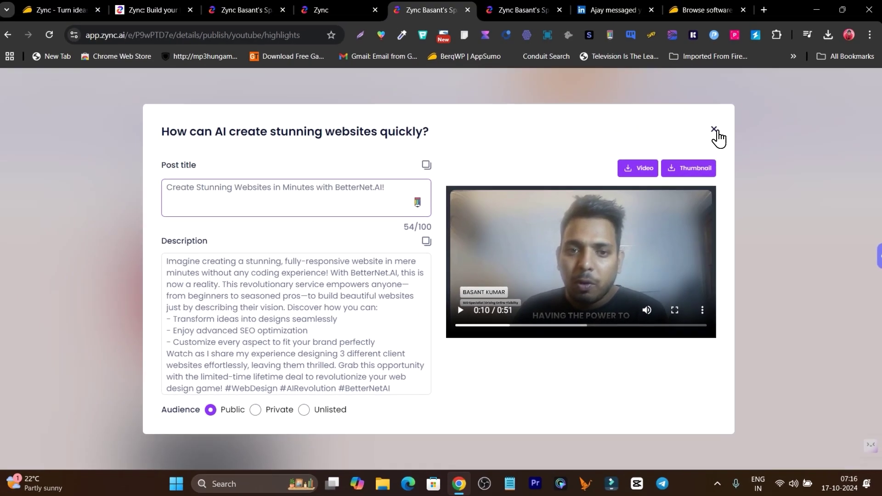
{"action": "left_click", "coordinate": [677, 27]}
{"action": "scroll", "coordinate": [276, 272], "scroll_direction": "down", "scroll_amount": 5}
{"action": "left_click", "coordinate": [126, 299]}
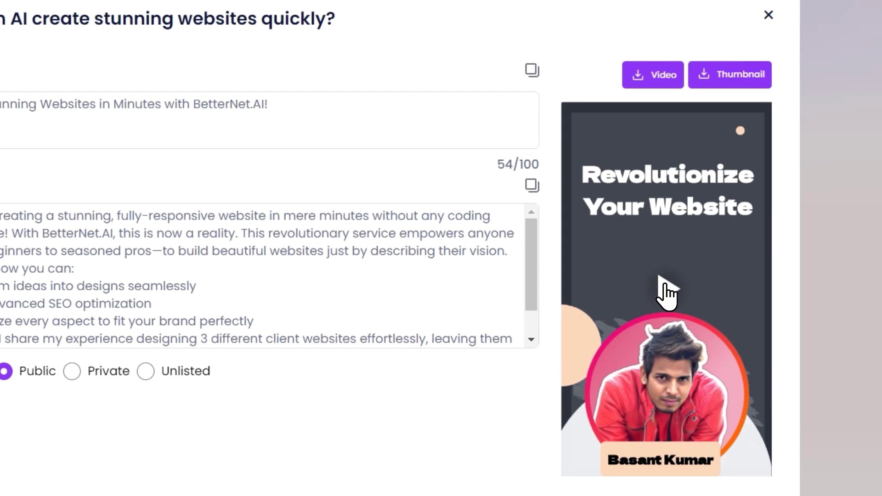
{"action": "left_click", "coordinate": [666, 293]}
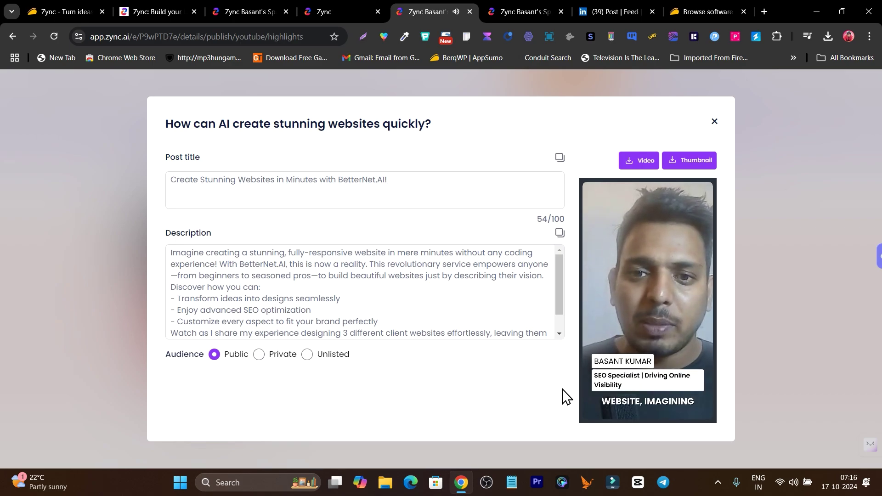
{"action": "mouse_move", "coordinate": [592, 360]}
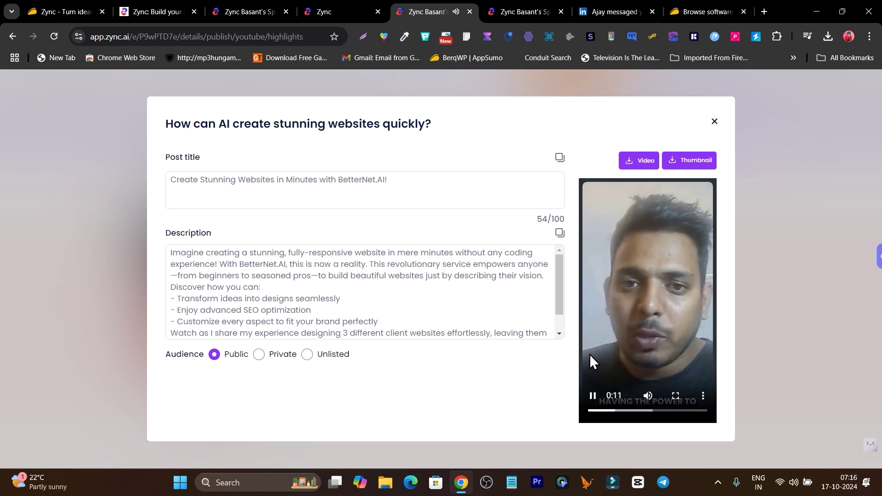
{"action": "left_click", "coordinate": [593, 395]}
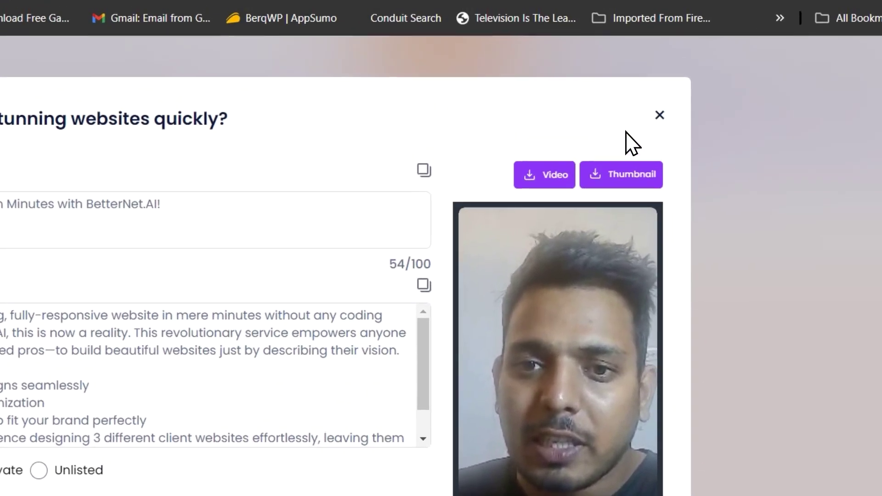
{"action": "left_click", "coordinate": [660, 115]}
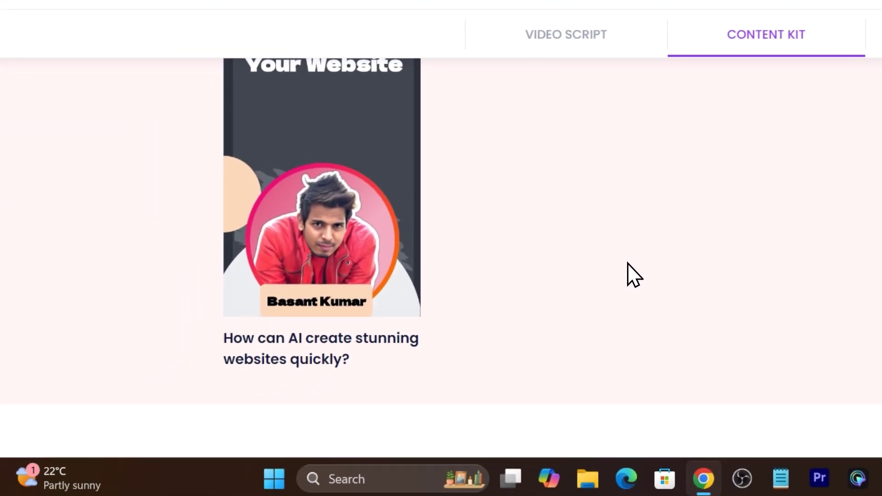
{"action": "scroll", "coordinate": [634, 275], "scroll_direction": "up", "scroll_amount": 3}
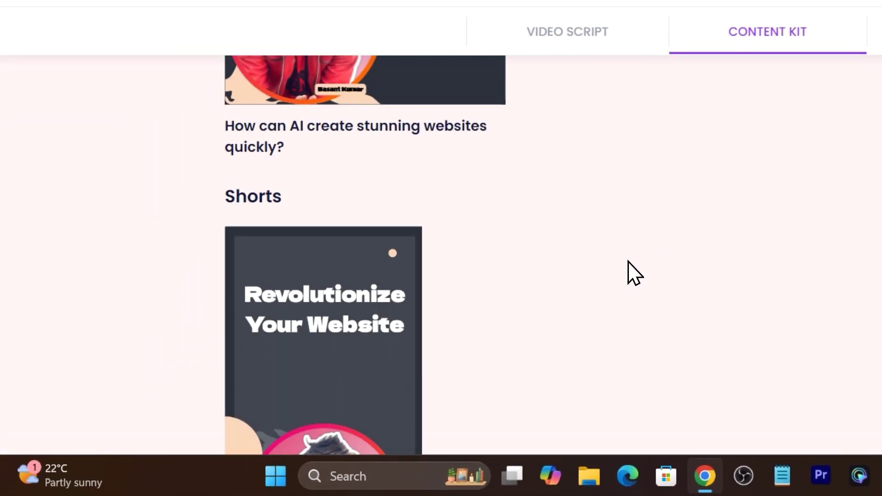
{"action": "scroll", "coordinate": [598, 272], "scroll_direction": "up", "scroll_amount": 5}
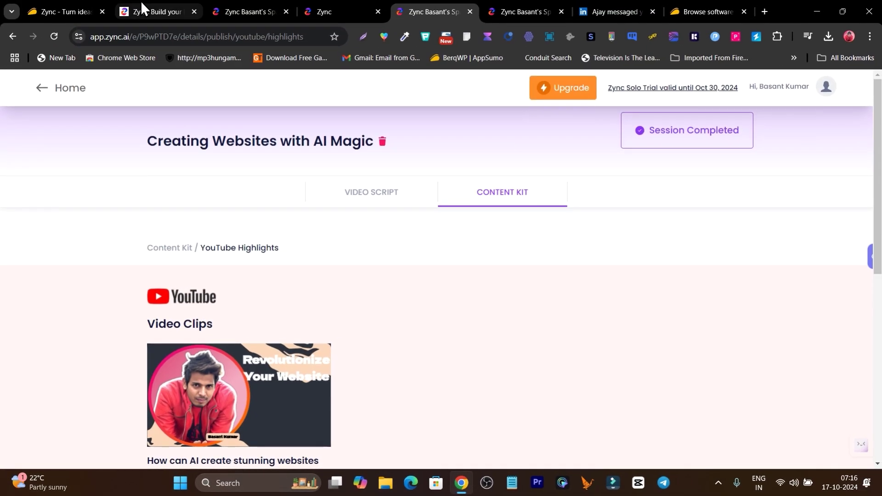
Step: Browse the zync.ai 'Transform Ideas into Influence' homepage through its Solo Studio and publishing sections
{"action": "left_click", "coordinate": [170, 6]}
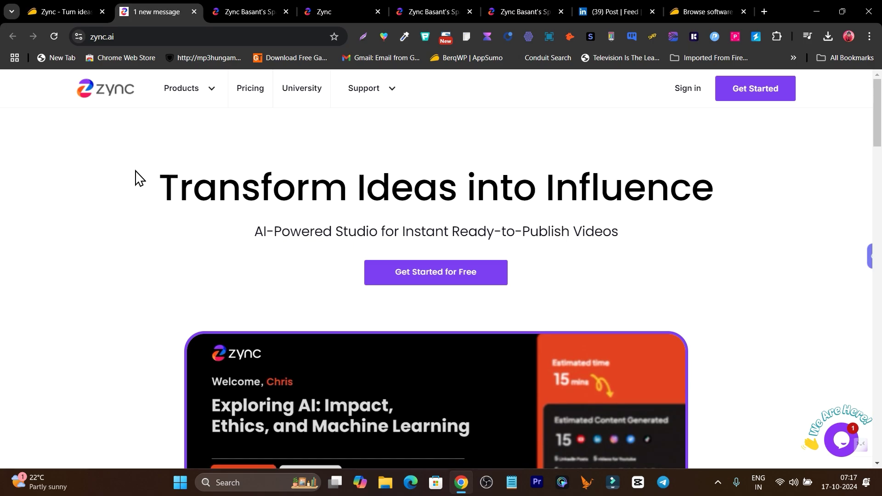
{"action": "scroll", "coordinate": [178, 255], "scroll_direction": "down", "scroll_amount": 7}
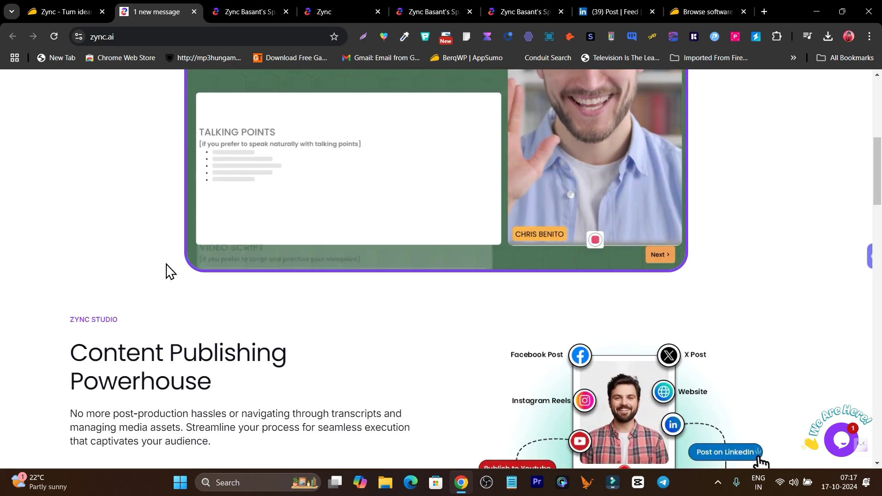
{"action": "scroll", "coordinate": [170, 271], "scroll_direction": "down", "scroll_amount": 3}
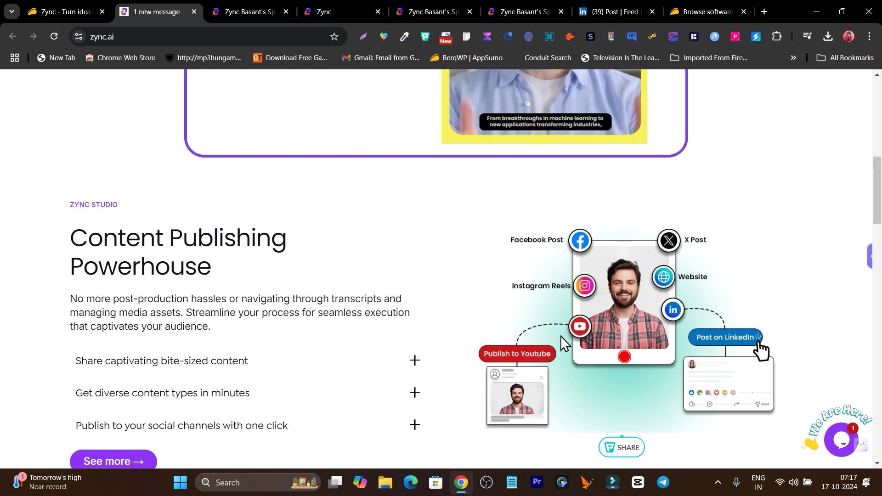
{"action": "scroll", "coordinate": [404, 312], "scroll_direction": "down", "scroll_amount": 7}
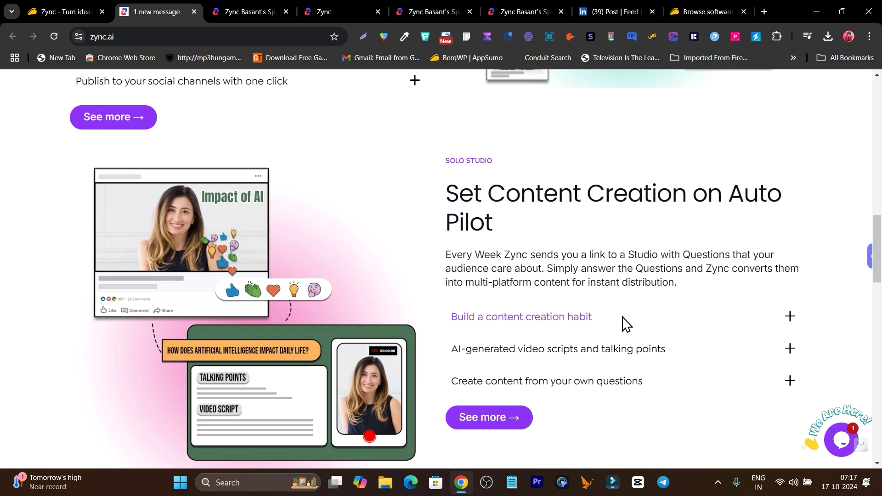
{"action": "scroll", "coordinate": [620, 322], "scroll_direction": "down", "scroll_amount": 1}
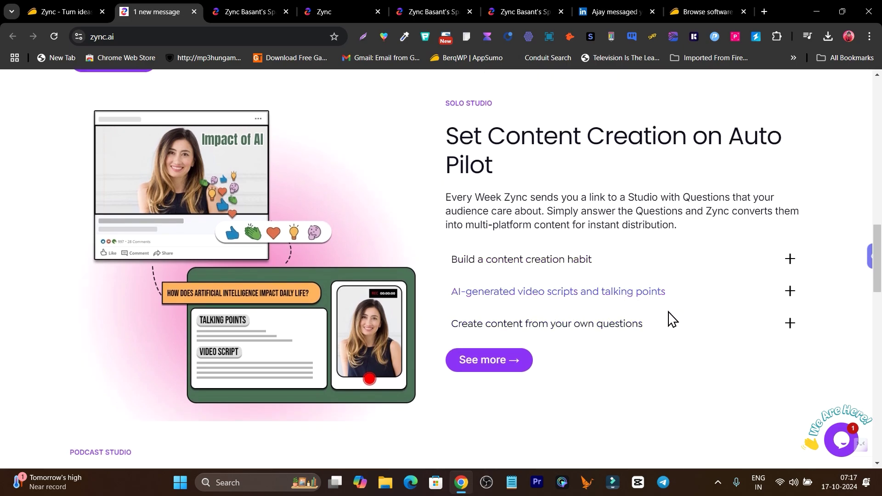
{"action": "scroll", "coordinate": [669, 344], "scroll_direction": "down", "scroll_amount": 1}
{"action": "scroll", "coordinate": [436, 305], "scroll_direction": "up", "scroll_amount": 15}
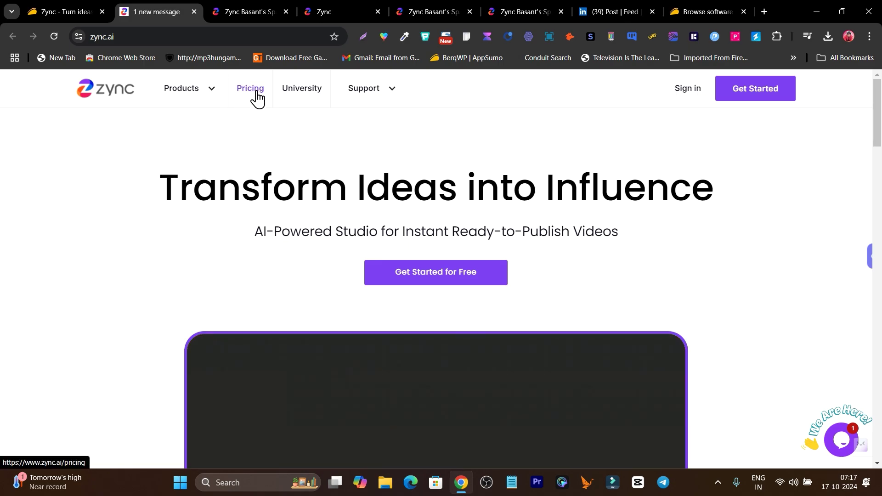
Step: Check Zync's pricing plans, then bring up the AppSumo Zync lifetime deal
{"action": "left_click", "coordinate": [252, 89]}
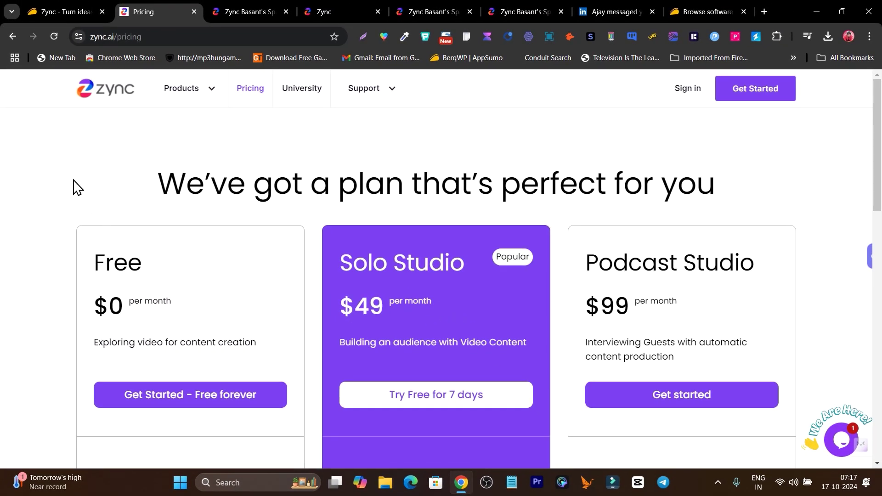
{"action": "left_click", "coordinate": [67, 10]}
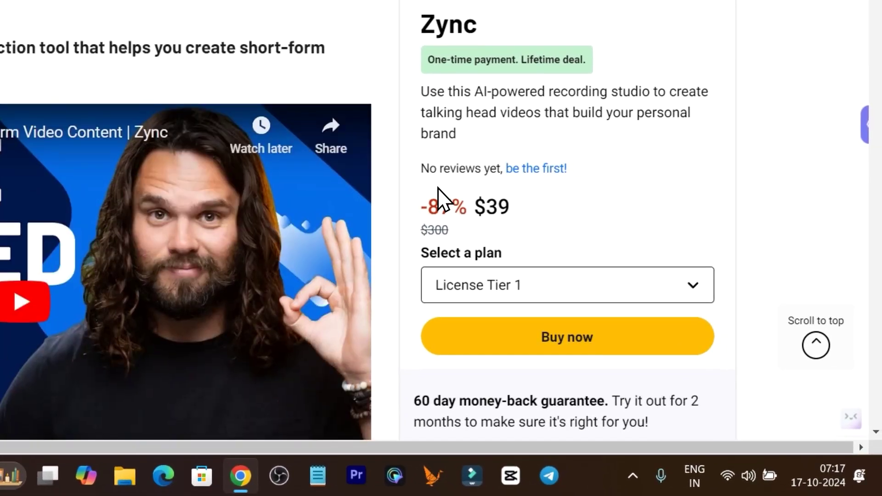
Step: Select the $39 lifetime deal price on the AppSumo Zync page
{"action": "scroll", "coordinate": [592, 301], "scroll_direction": "down", "scroll_amount": 5}
{"action": "scroll", "coordinate": [441, 200], "scroll_direction": "down", "scroll_amount": 5}
{"action": "scroll", "coordinate": [514, 248], "scroll_direction": "up", "scroll_amount": 2}
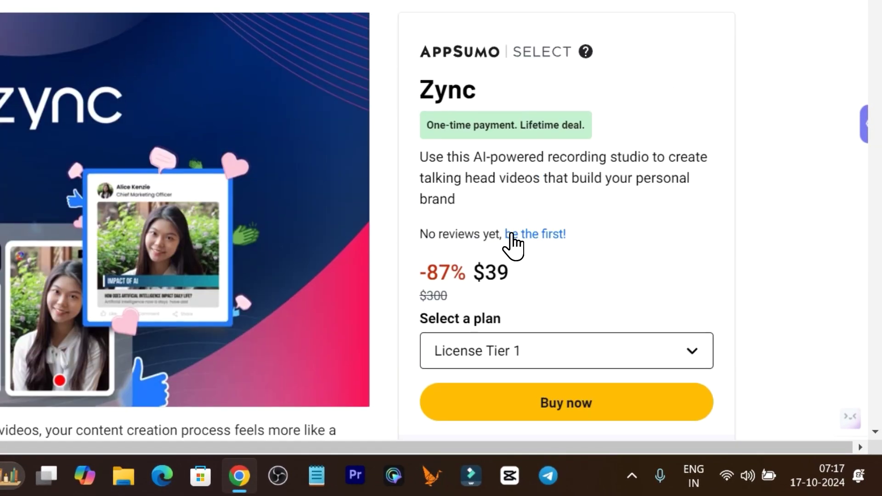
{"action": "left_click_drag", "start_coordinate": [519, 275], "coordinate": [480, 281]}
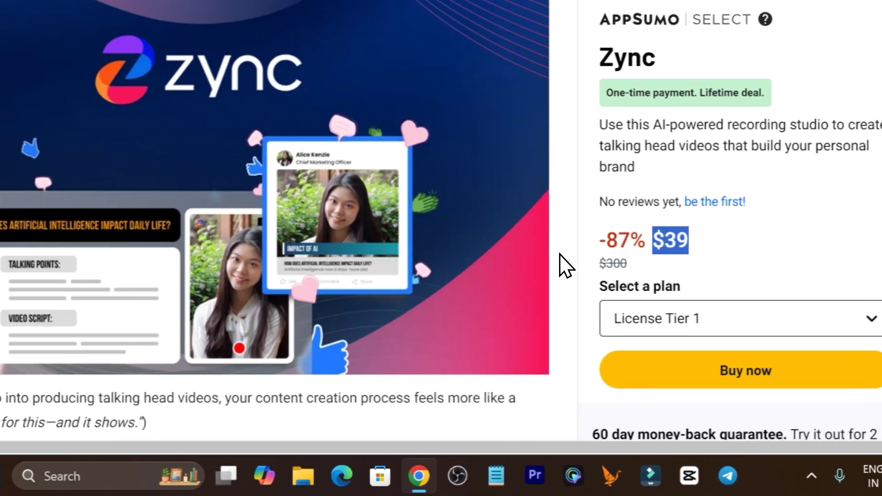
Step: Compare the License Tier cards and highlight Tier 2's 'Remove Zync watermark' feature
{"action": "scroll", "coordinate": [195, 173], "scroll_direction": "down", "scroll_amount": 10}
{"action": "scroll", "coordinate": [354, 183], "scroll_direction": "down", "scroll_amount": 15}
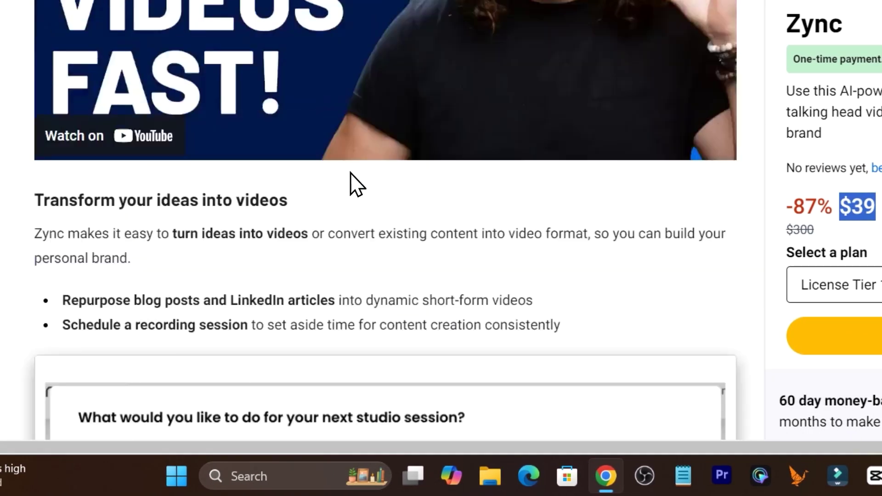
{"action": "scroll", "coordinate": [379, 181], "scroll_direction": "down", "scroll_amount": 10}
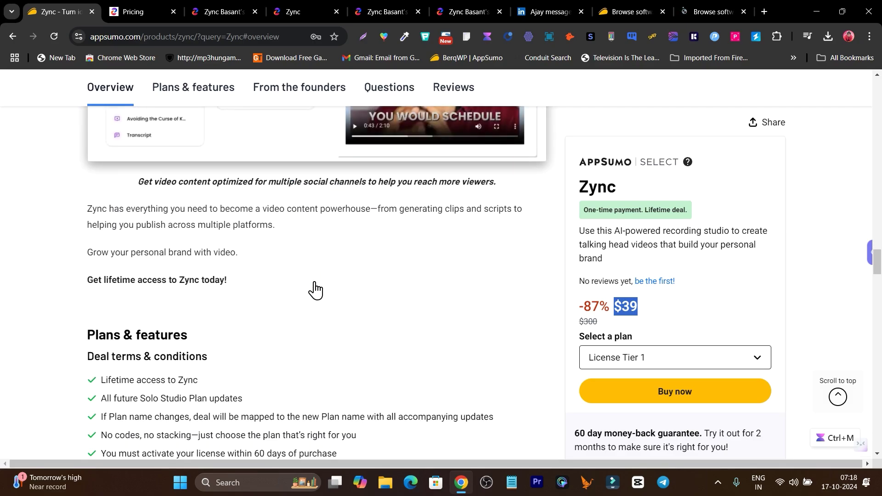
{"action": "scroll", "coordinate": [316, 289], "scroll_direction": "down", "scroll_amount": 10}
{"action": "scroll", "coordinate": [315, 290], "scroll_direction": "up", "scroll_amount": 5}
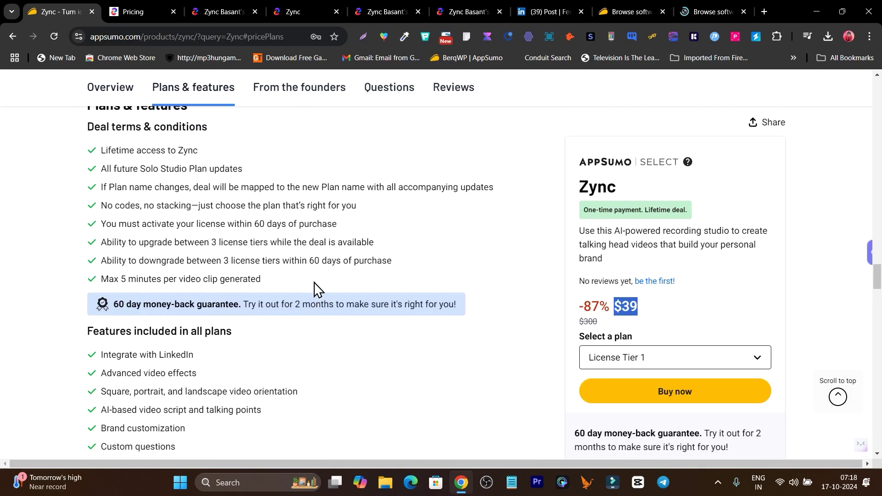
{"action": "scroll", "coordinate": [305, 295], "scroll_direction": "down", "scroll_amount": 5}
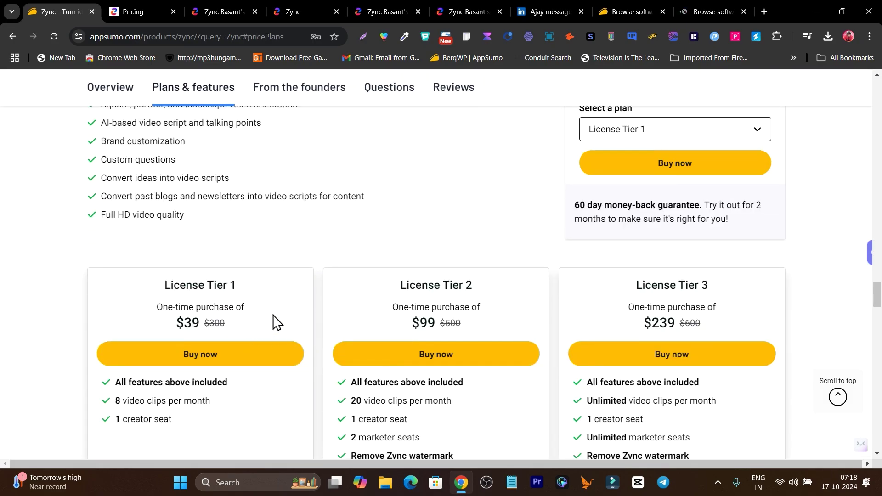
{"action": "scroll", "coordinate": [597, 295], "scroll_direction": "down", "scroll_amount": 1}
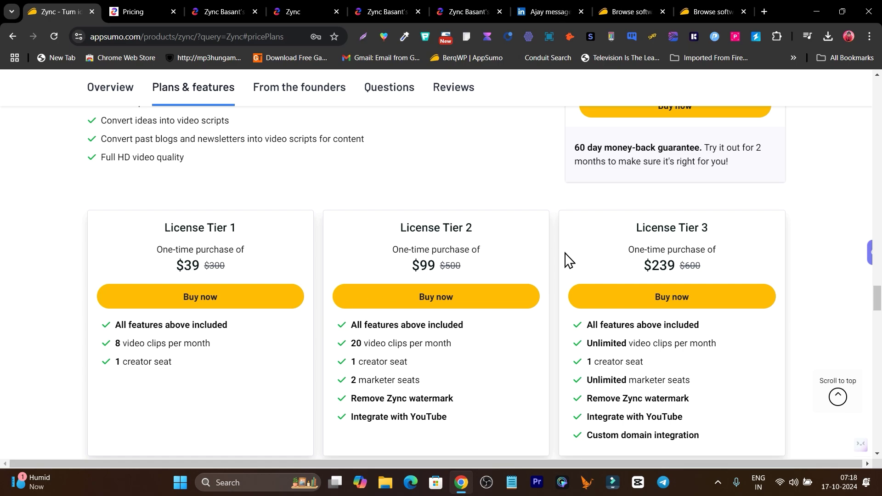
{"action": "scroll", "coordinate": [418, 326], "scroll_direction": "down", "scroll_amount": 1}
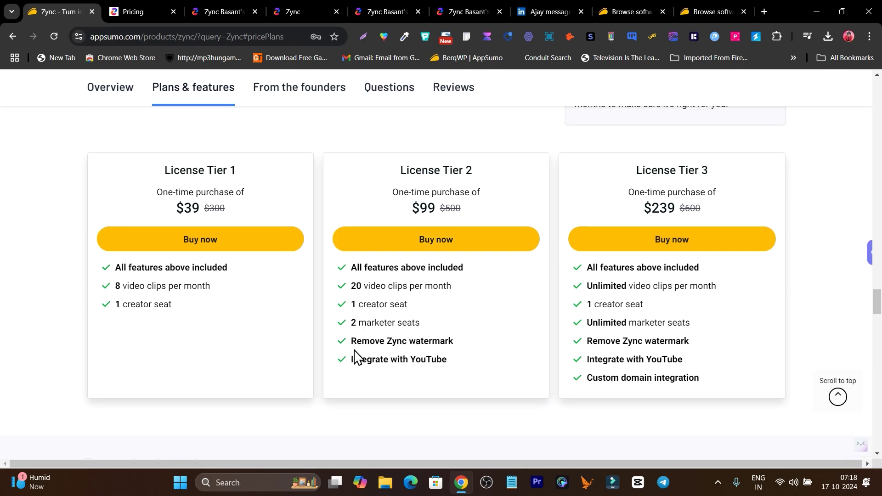
{"action": "left_click_drag", "start_coordinate": [356, 342], "coordinate": [453, 342]}
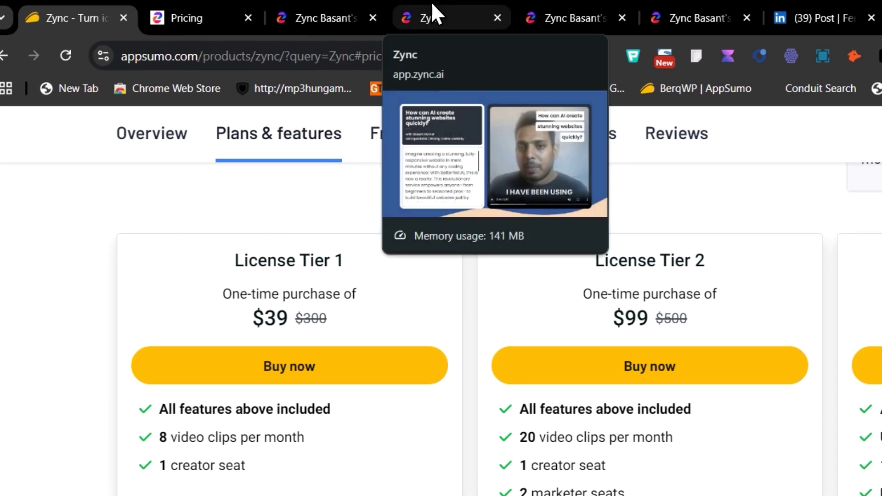
{"action": "left_click", "coordinate": [431, 3]}
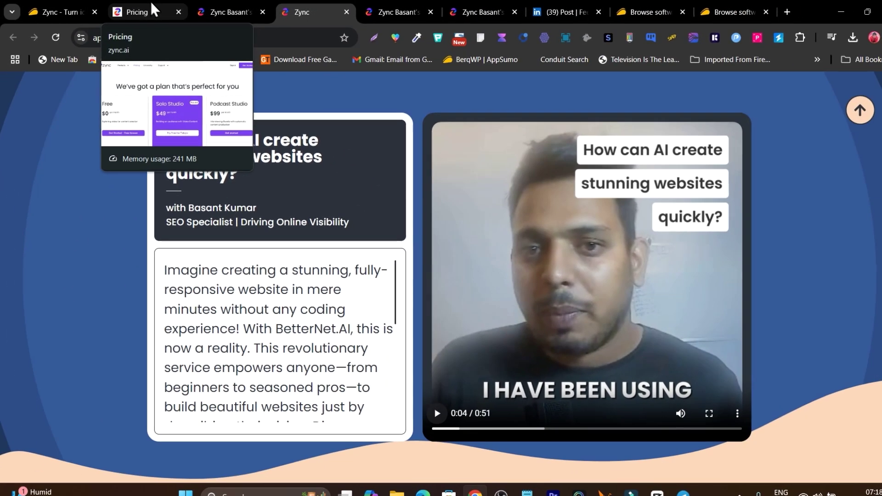
{"action": "left_click", "coordinate": [151, 2]}
{"action": "left_click", "coordinate": [83, 12]}
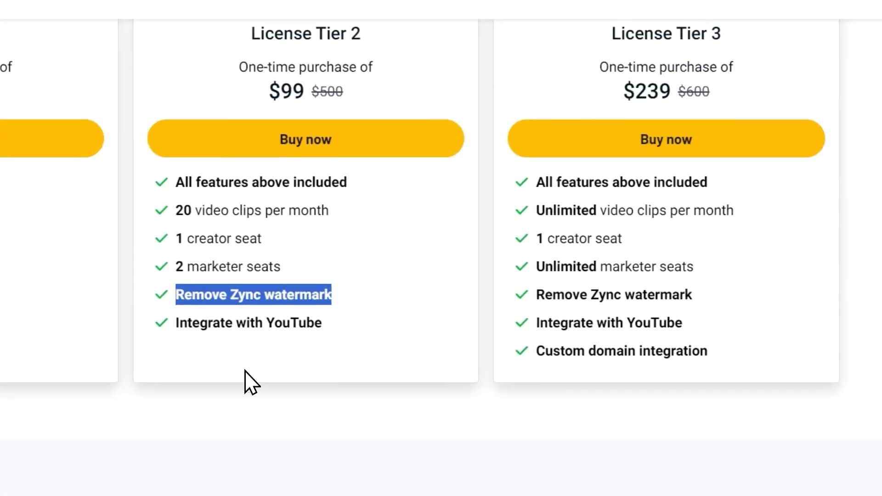
{"action": "left_click", "coordinate": [228, 330]}
{"action": "scroll", "coordinate": [236, 335], "scroll_direction": "up", "scroll_amount": 5}
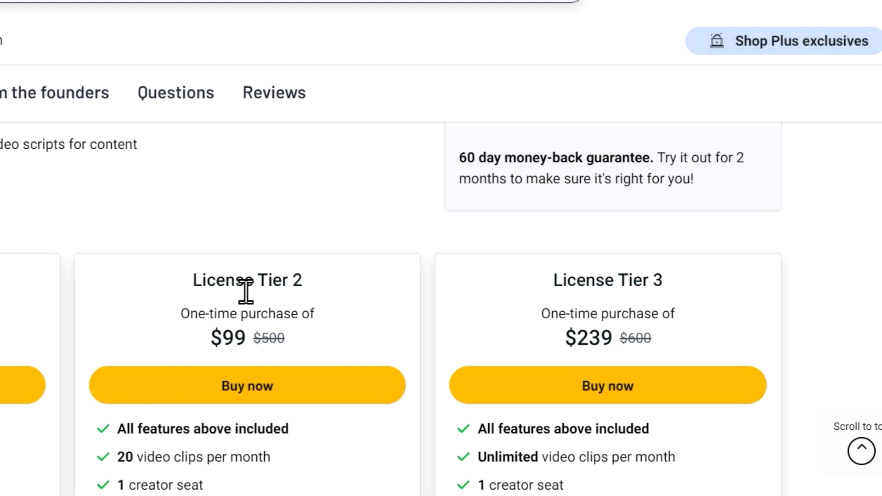
{"action": "scroll", "coordinate": [669, 300], "scroll_direction": "down", "scroll_amount": 5}
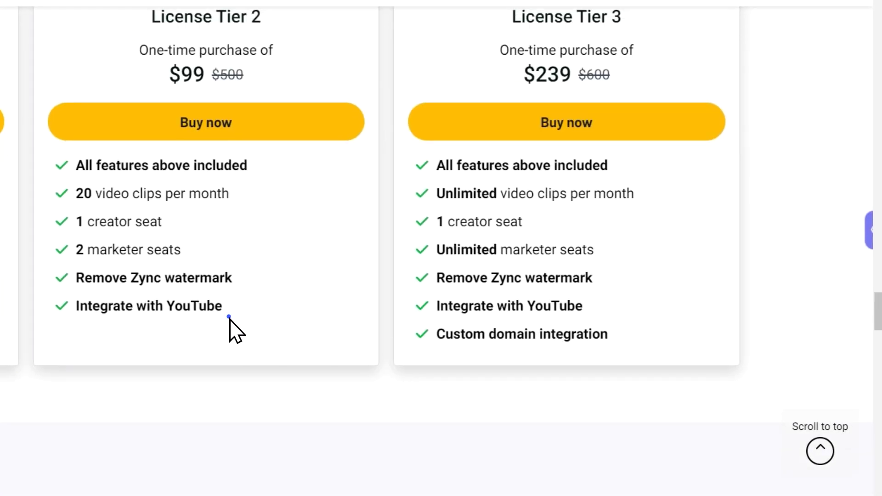
{"action": "left_click_drag", "start_coordinate": [229, 317], "coordinate": [79, 316]}
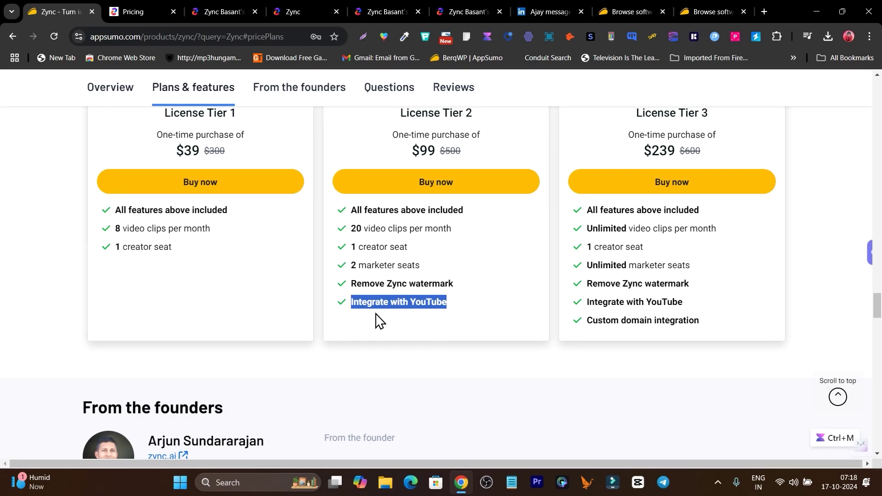
{"action": "scroll", "coordinate": [380, 321], "scroll_direction": "up", "scroll_amount": 5}
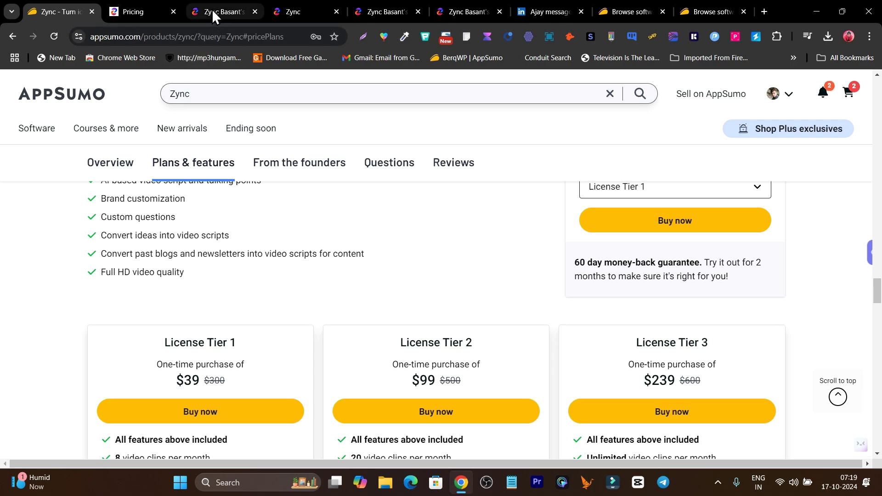
Step: Return to the Zync workspace home, opening and closing the Turn Idea to Video option
{"action": "mouse_move", "coordinate": [213, 12]}
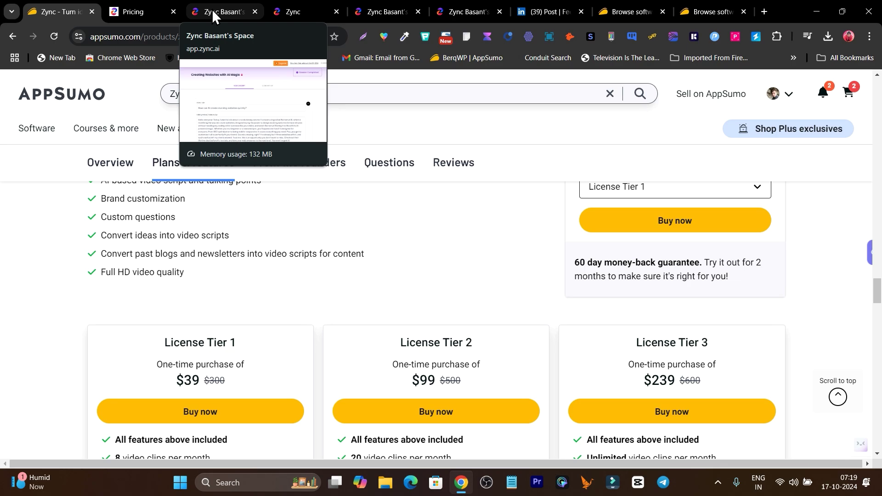
{"action": "left_click", "coordinate": [211, 11]}
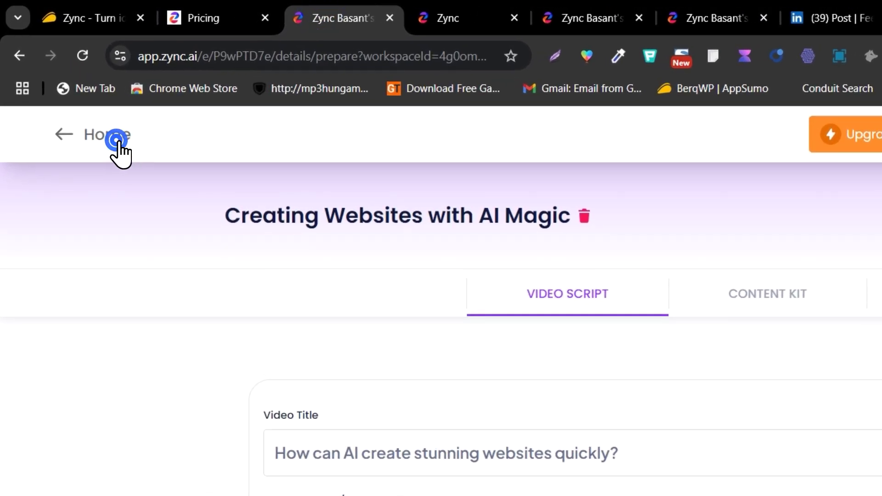
{"action": "left_click", "coordinate": [117, 138]}
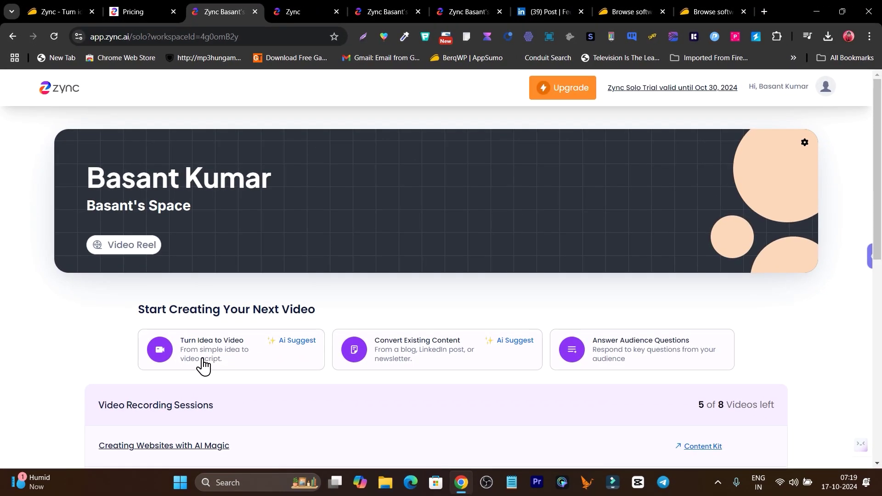
{"action": "left_click", "coordinate": [225, 366]}
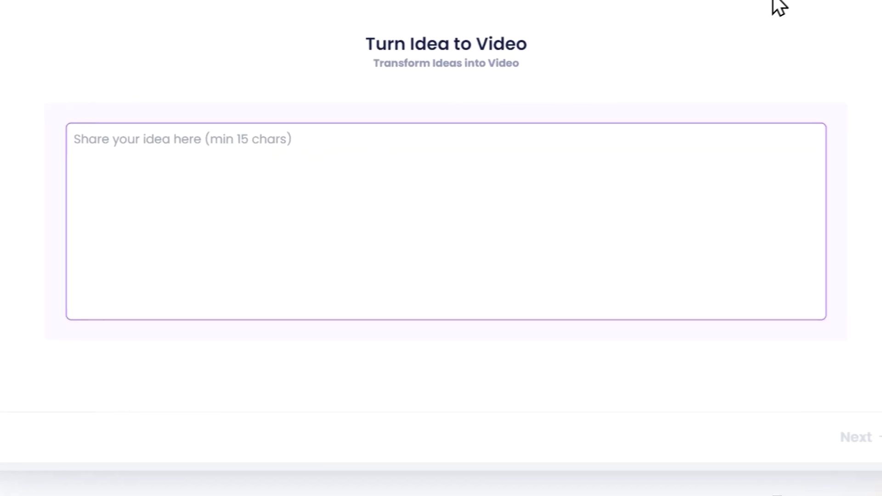
{"action": "left_click", "coordinate": [673, 26]}
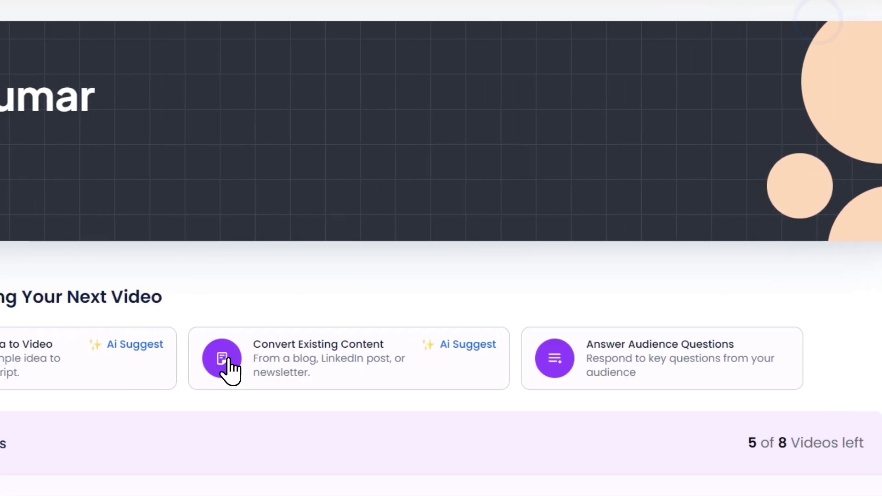
Step: Open Convert Existing Content with an empty paste box, then go to the LinkedIn post
{"action": "left_click", "coordinate": [336, 356]}
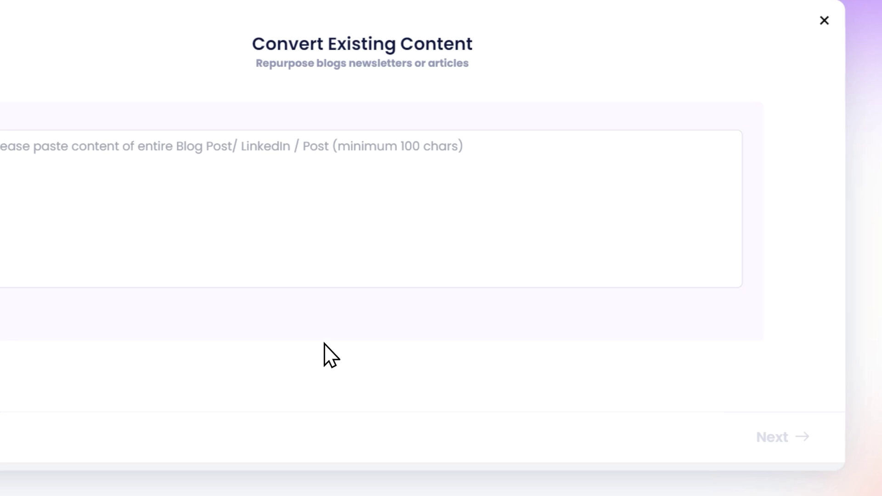
{"action": "left_click", "coordinate": [221, 229]}
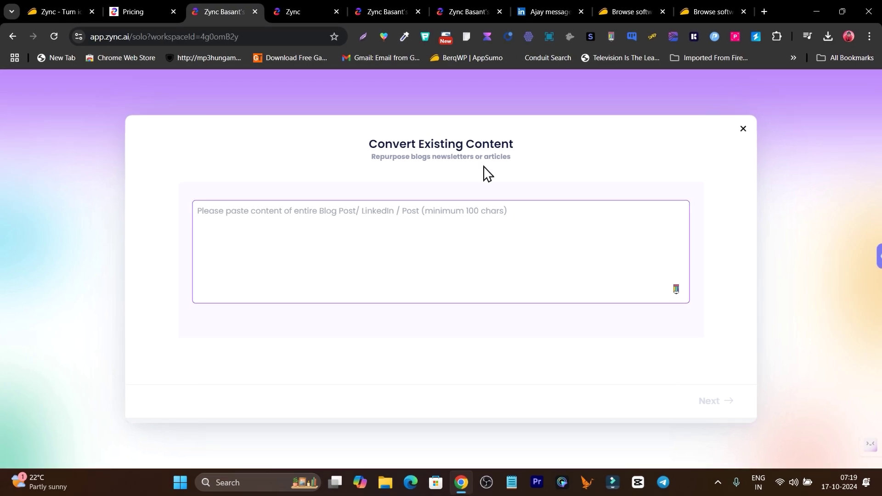
{"action": "left_click", "coordinate": [549, 11]}
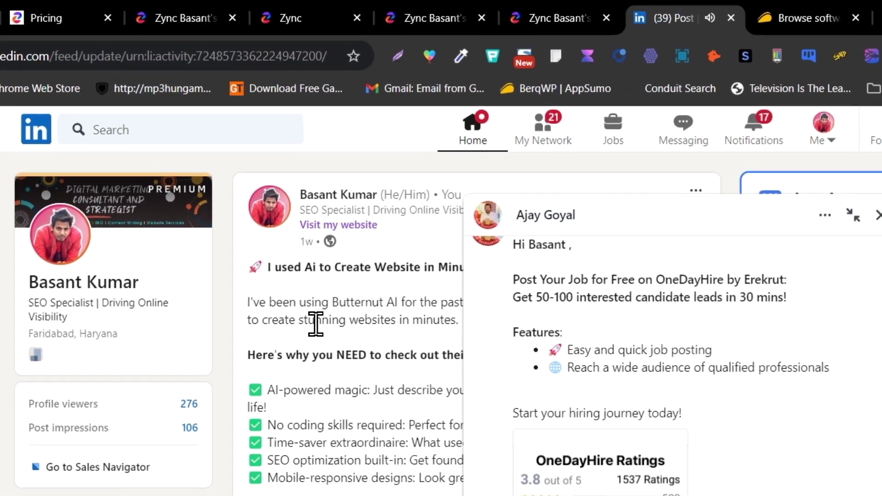
Step: Close the LinkedIn chat and select the full text of the AI website post
{"action": "left_click", "coordinate": [878, 215]}
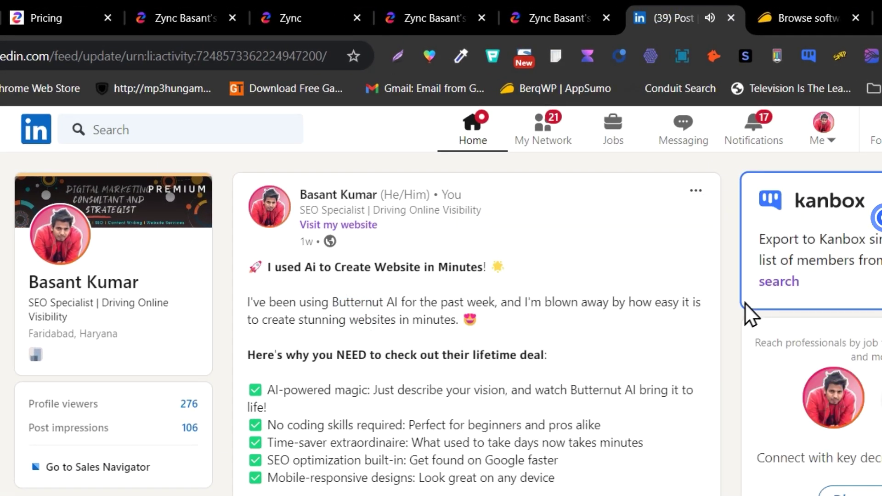
{"action": "scroll", "coordinate": [275, 258], "scroll_direction": "down", "scroll_amount": 2}
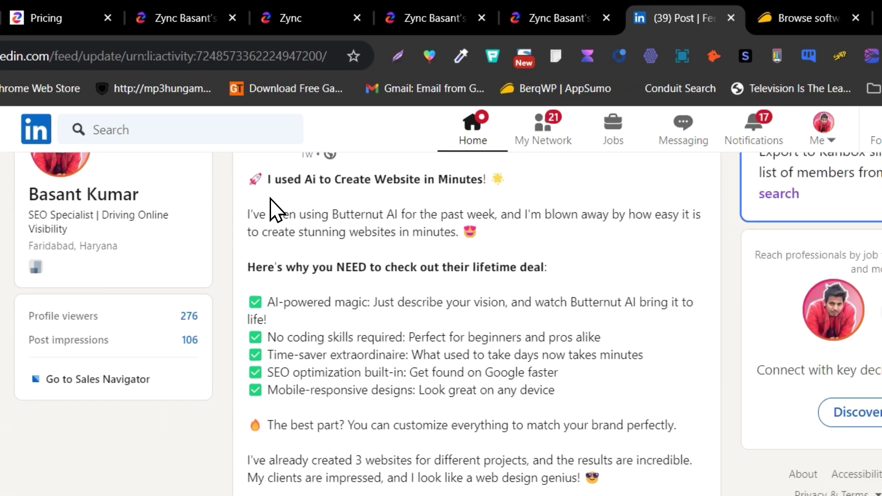
{"action": "left_click_drag", "start_coordinate": [257, 178], "coordinate": [539, 438]}
{"action": "scroll", "coordinate": [506, 424], "scroll_direction": "down", "scroll_amount": 3}
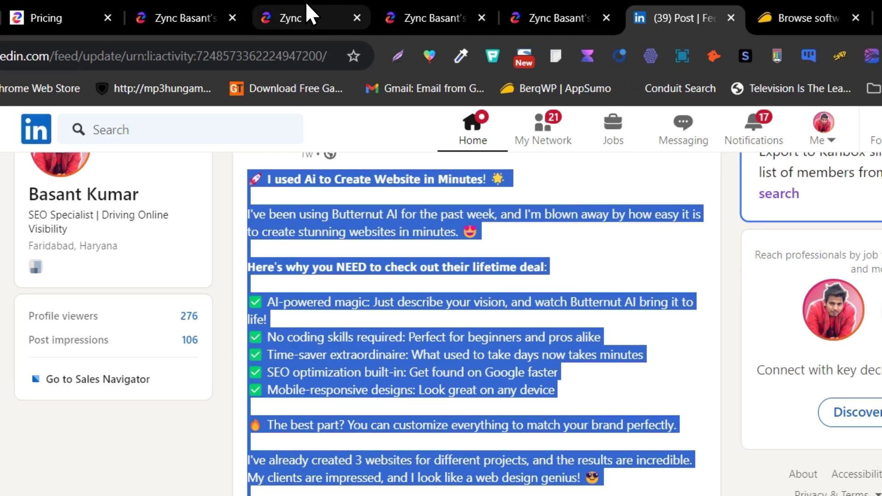
Step: Paste the LinkedIn post into Zync's Convert Existing Content box, then check Answer Audience Questions
{"action": "left_click", "coordinate": [193, 17]}
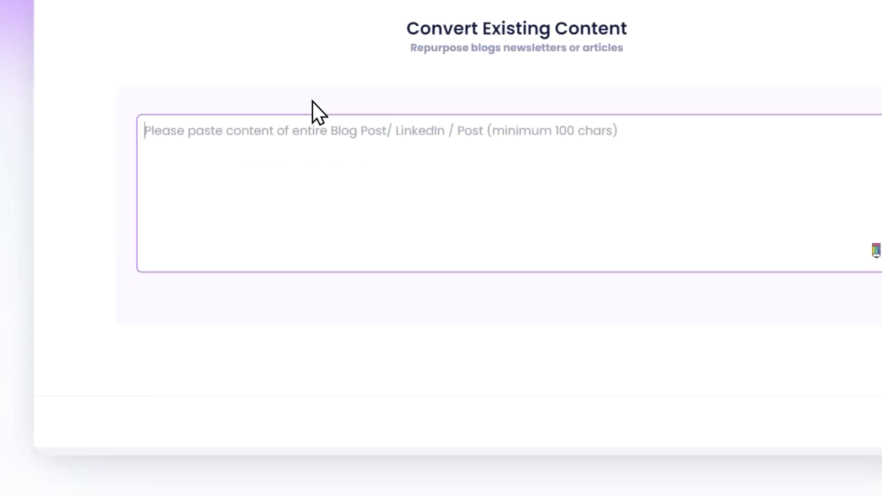
{"action": "left_click", "coordinate": [359, 169]}
{"action": "key", "text": "ctrl+v"}
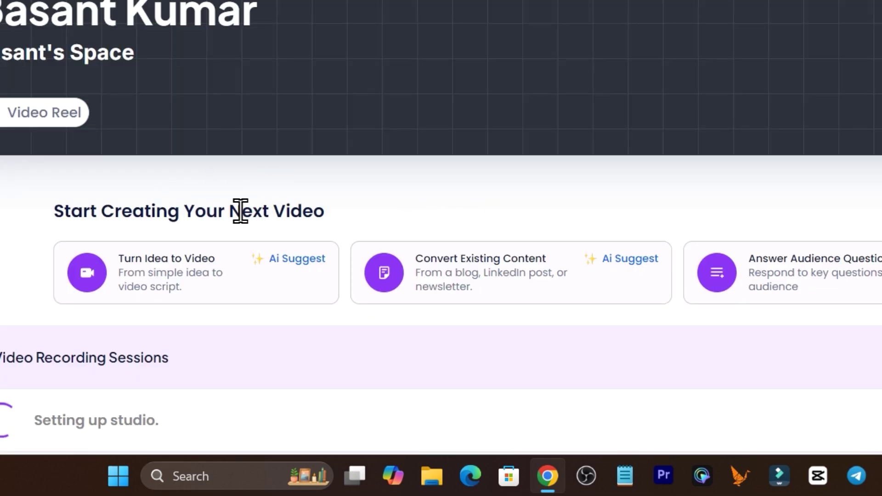
{"action": "scroll", "coordinate": [326, 233], "scroll_direction": "down", "scroll_amount": 3}
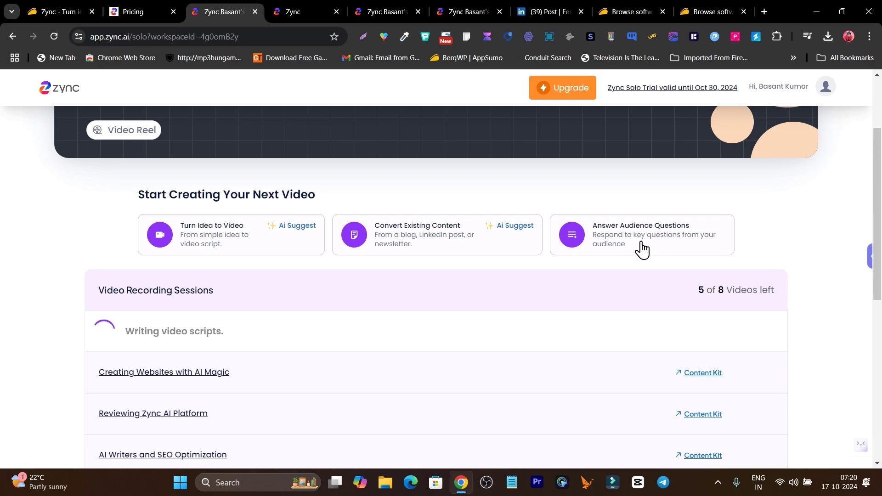
{"action": "left_click", "coordinate": [656, 243]}
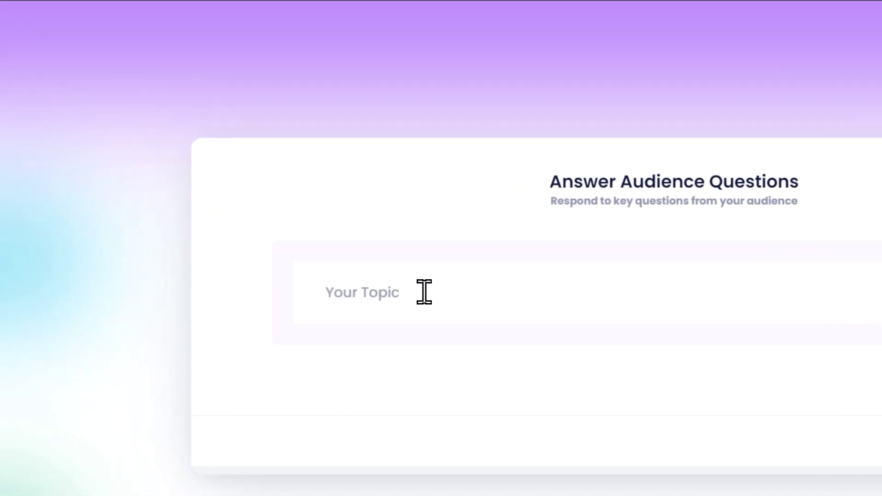
{"action": "left_click", "coordinate": [674, 158]}
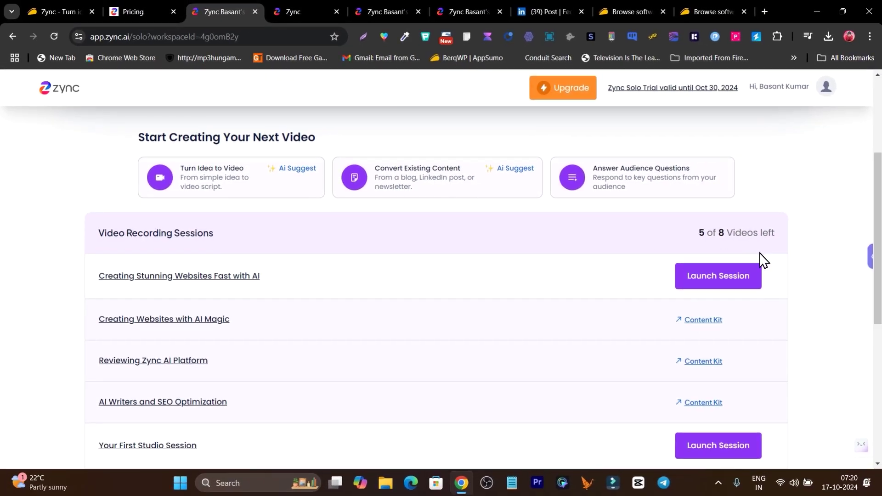
Step: Launch the 'Creating Stunning Websites Fast with AI' session and enter its recording studio
{"action": "left_click", "coordinate": [718, 281]}
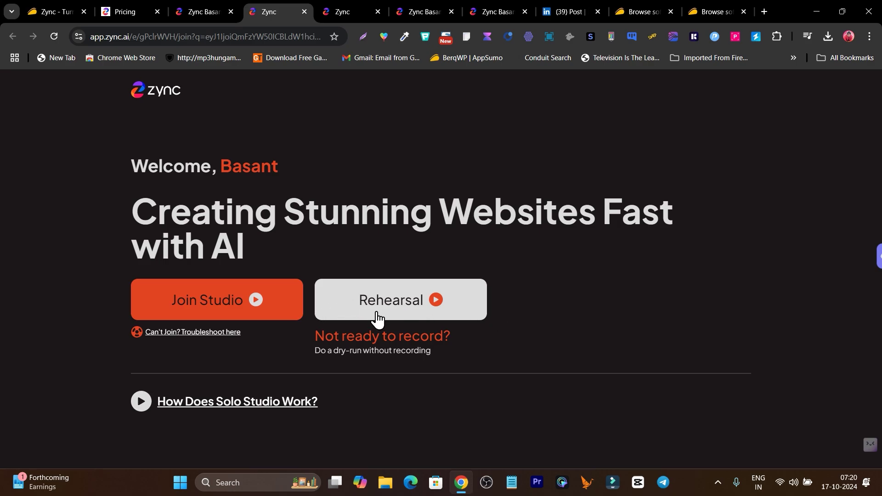
{"action": "left_click", "coordinate": [227, 301]}
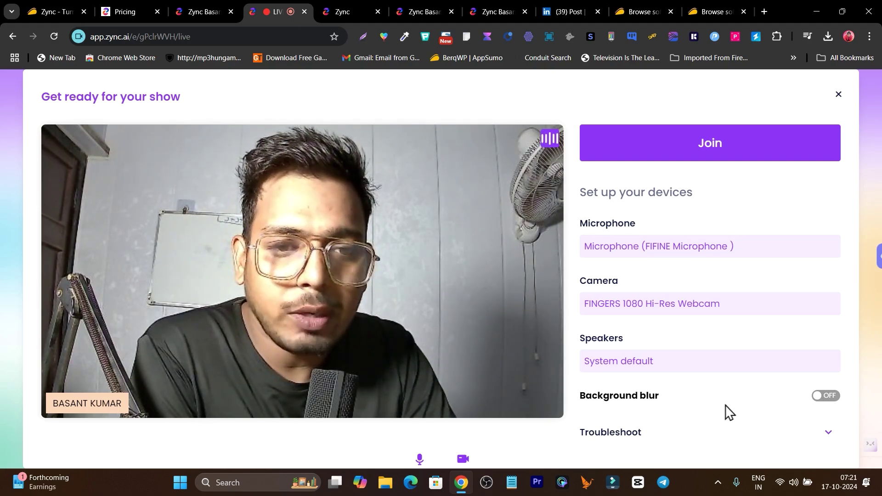
Step: Turn on background blur, join the studio, and verify the site's camera and microphone permissions
{"action": "left_click", "coordinate": [834, 403]}
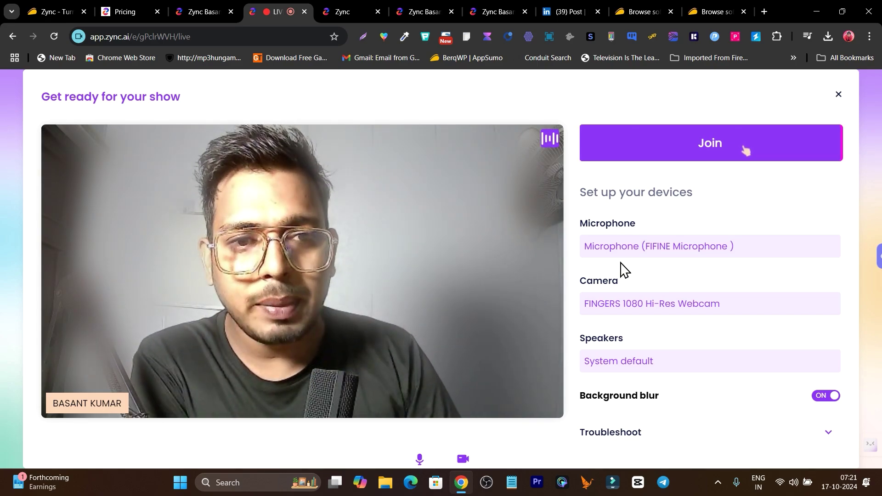
{"action": "left_click", "coordinate": [691, 144]}
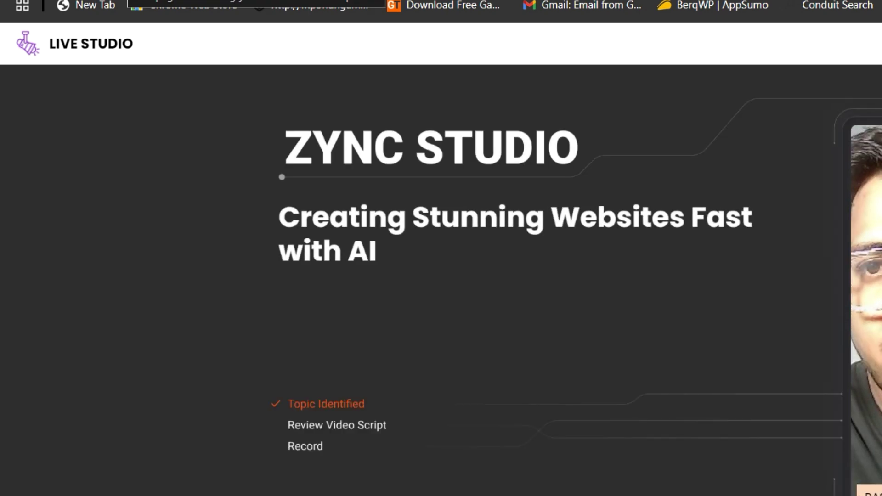
{"action": "left_click", "coordinate": [121, 1]}
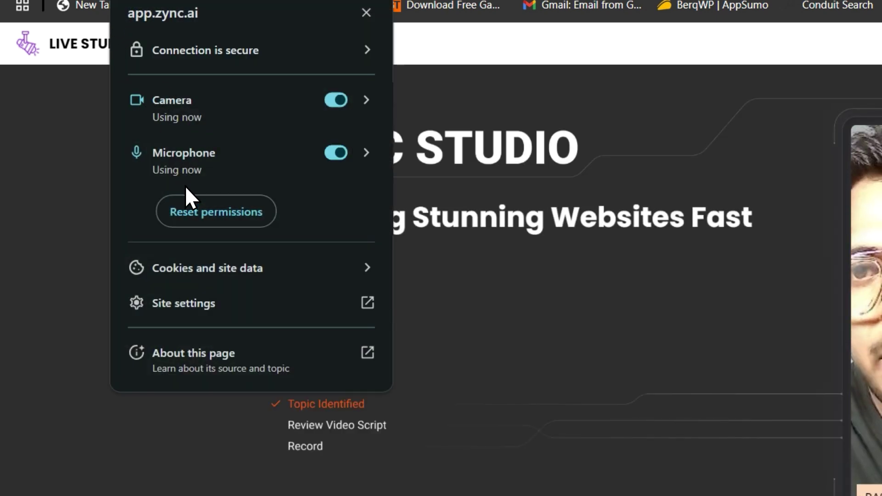
{"action": "left_click", "coordinate": [366, 12]}
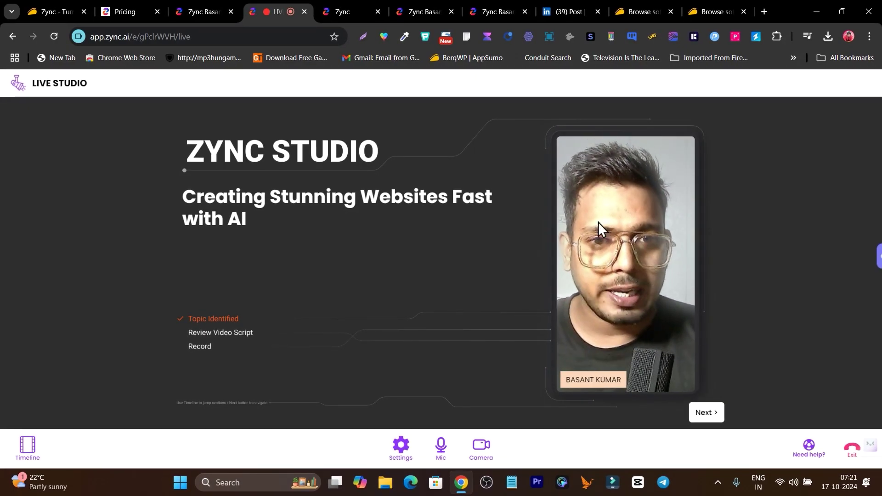
Step: Move past the intro and captions preview to the Butternut AI teleprompter script
{"action": "left_click", "coordinate": [710, 413]}
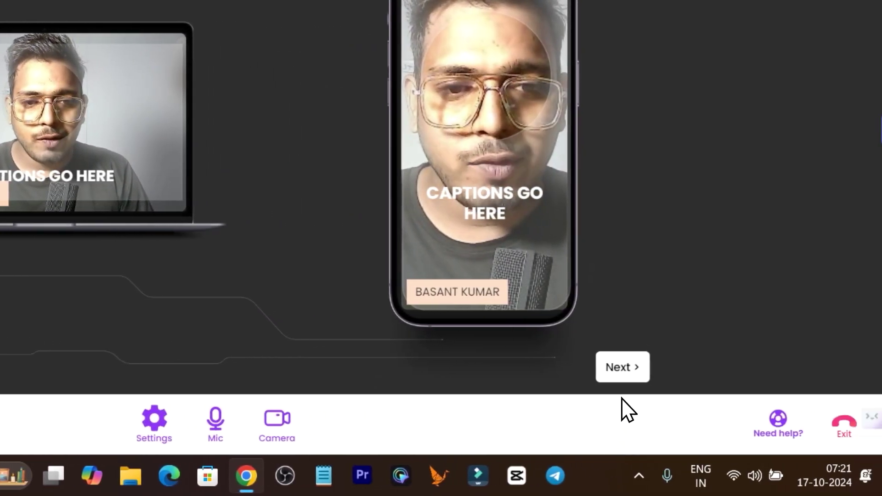
{"action": "left_click", "coordinate": [762, 366]}
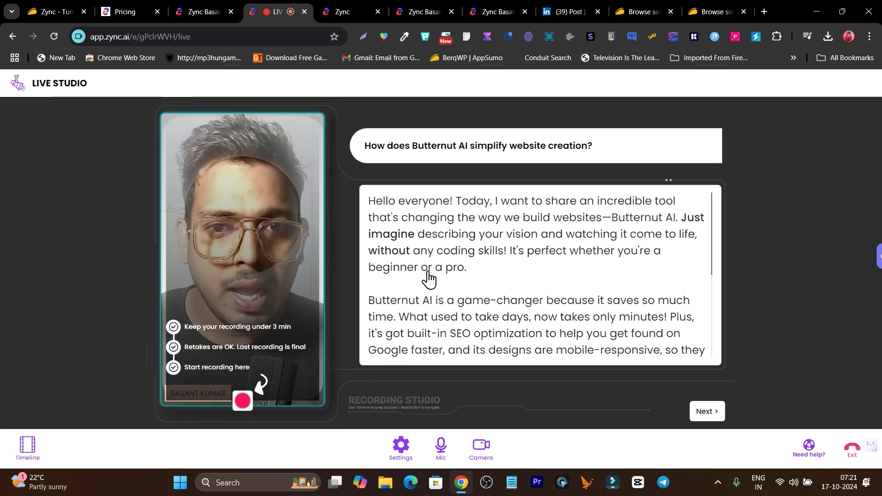
{"action": "scroll", "coordinate": [432, 266], "scroll_direction": "down", "scroll_amount": 2}
{"action": "scroll", "coordinate": [495, 282], "scroll_direction": "down", "scroll_amount": 1}
{"action": "scroll", "coordinate": [494, 282], "scroll_direction": "up", "scroll_amount": 3}
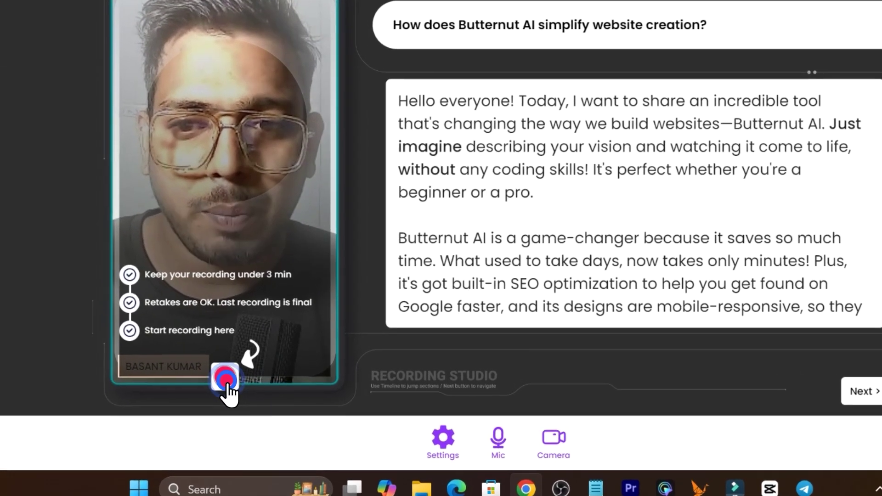
Step: Record a roughly 54-second take reading the Butternut AI teleprompter script
{"action": "left_click", "coordinate": [243, 404]}
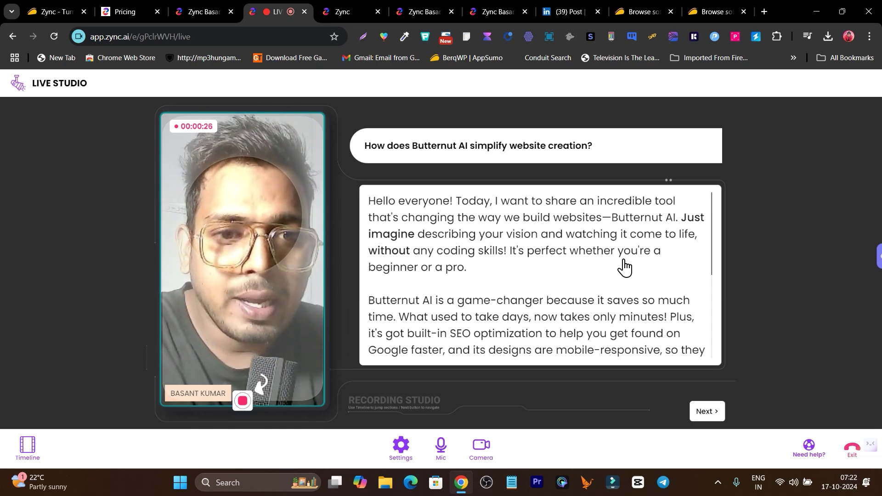
{"action": "scroll", "coordinate": [625, 267], "scroll_direction": "down", "scroll_amount": 1}
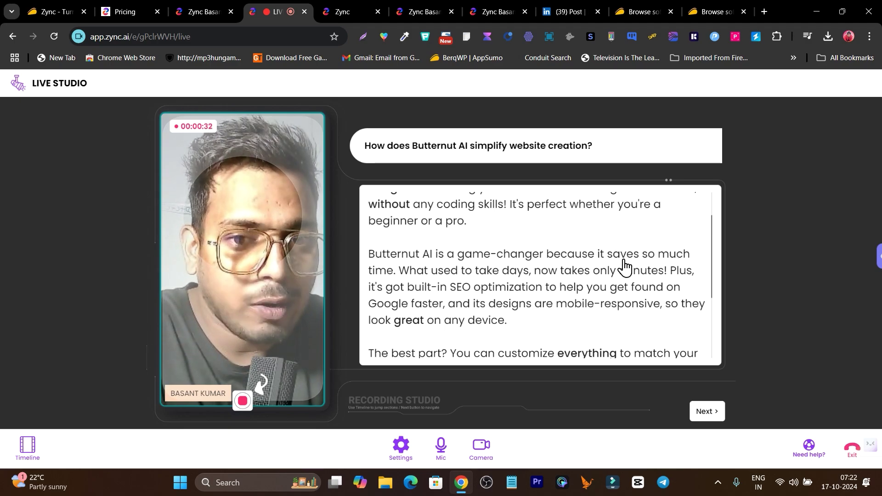
{"action": "scroll", "coordinate": [625, 282], "scroll_direction": "down", "scroll_amount": 2}
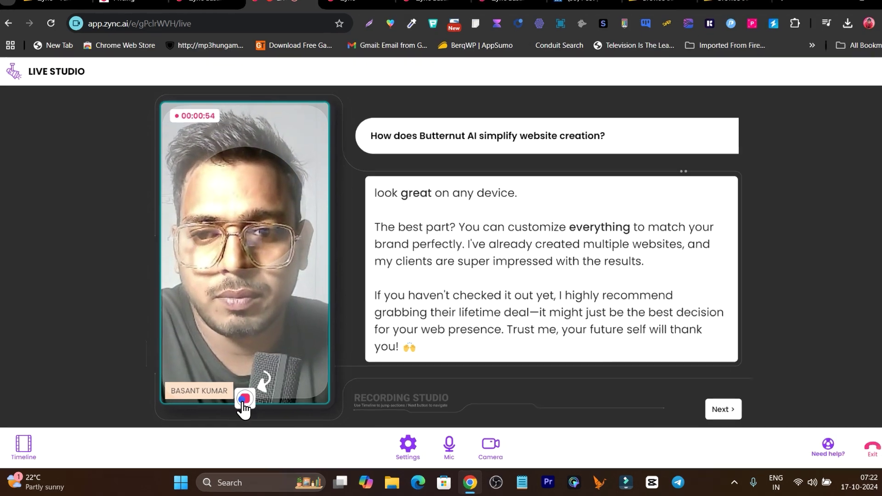
{"action": "left_click", "coordinate": [243, 401]}
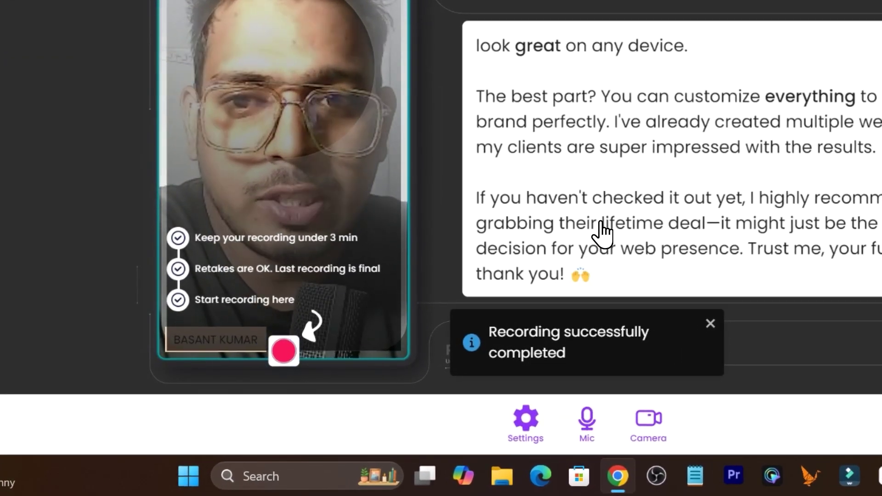
Step: Submit the recorded take and reach the 'That's it. You're done.' screen
{"action": "scroll", "coordinate": [602, 232], "scroll_direction": "up", "scroll_amount": 5}
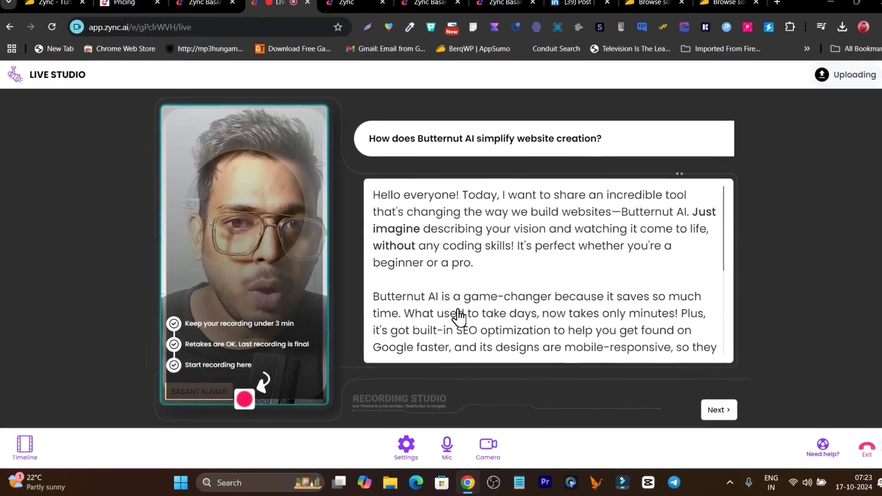
{"action": "scroll", "coordinate": [599, 184], "scroll_direction": "down", "scroll_amount": 1}
{"action": "scroll", "coordinate": [447, 273], "scroll_direction": "down", "scroll_amount": 1}
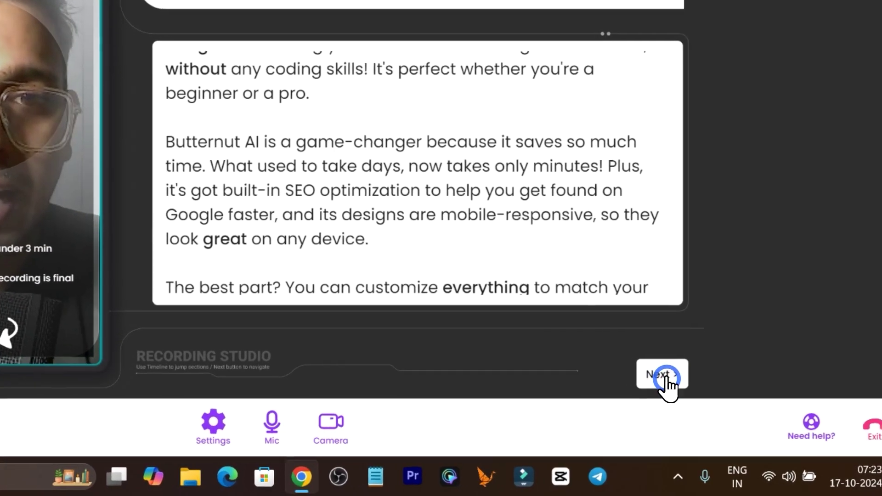
{"action": "left_click", "coordinate": [710, 415]}
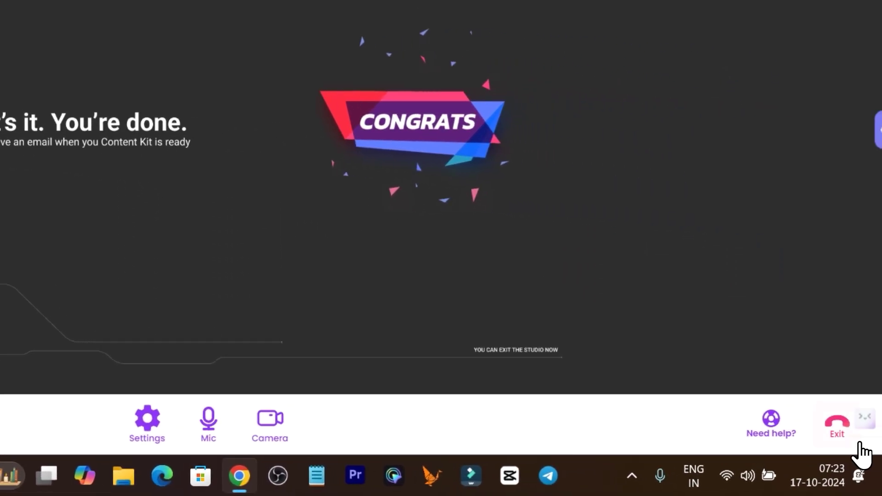
Step: End the session, exit the studio, and view the generated Content Kit
{"action": "left_click", "coordinate": [836, 432]}
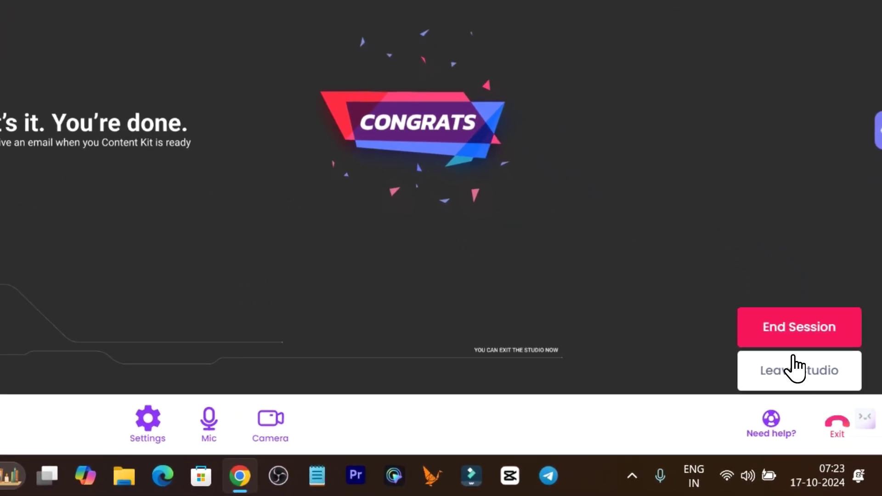
{"action": "left_click", "coordinate": [789, 329]}
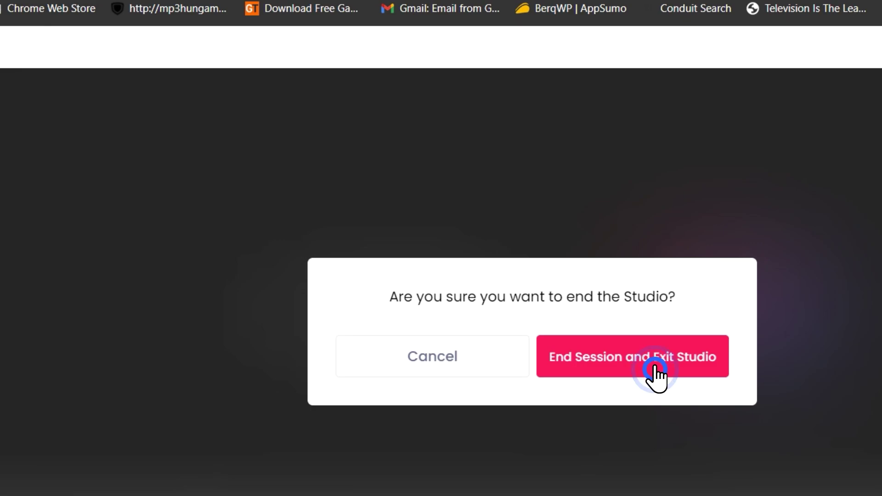
{"action": "left_click", "coordinate": [655, 368]}
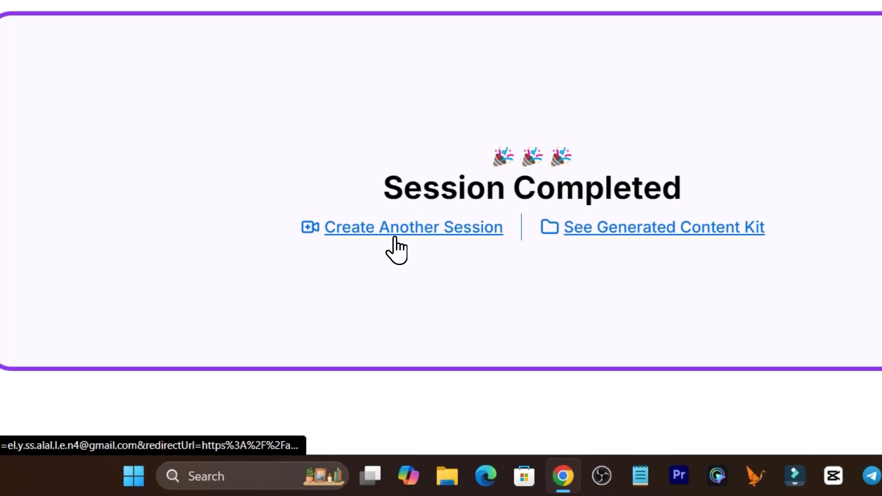
{"action": "left_click", "coordinate": [629, 232]}
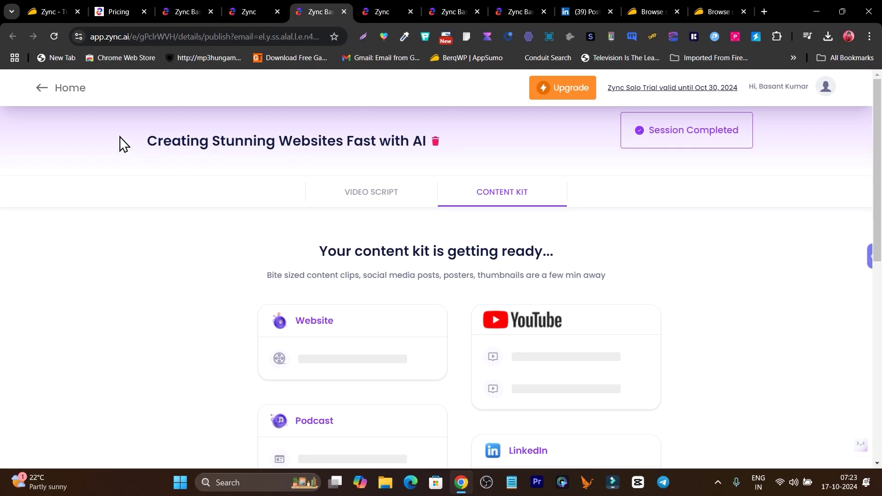
Step: From Home, open and browse the Content Kit for 'Creating Websites with AI Magic'
{"action": "left_click", "coordinate": [69, 88]}
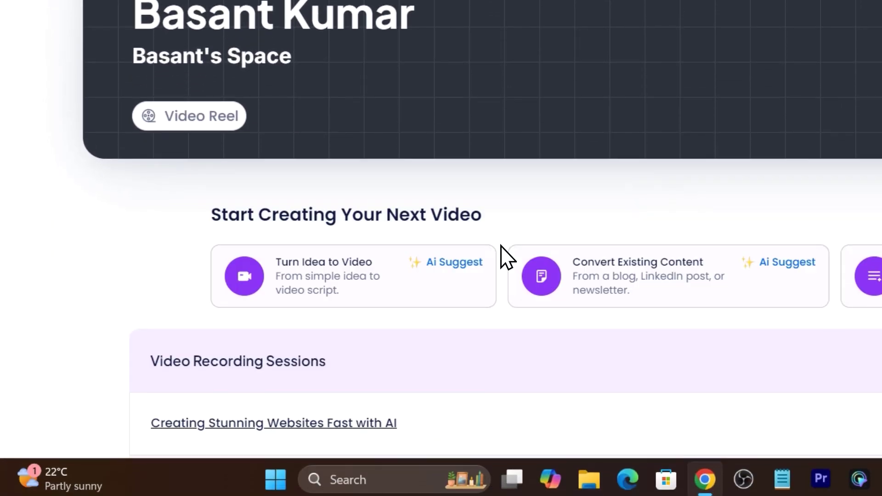
{"action": "scroll", "coordinate": [754, 280], "scroll_direction": "down", "scroll_amount": 3}
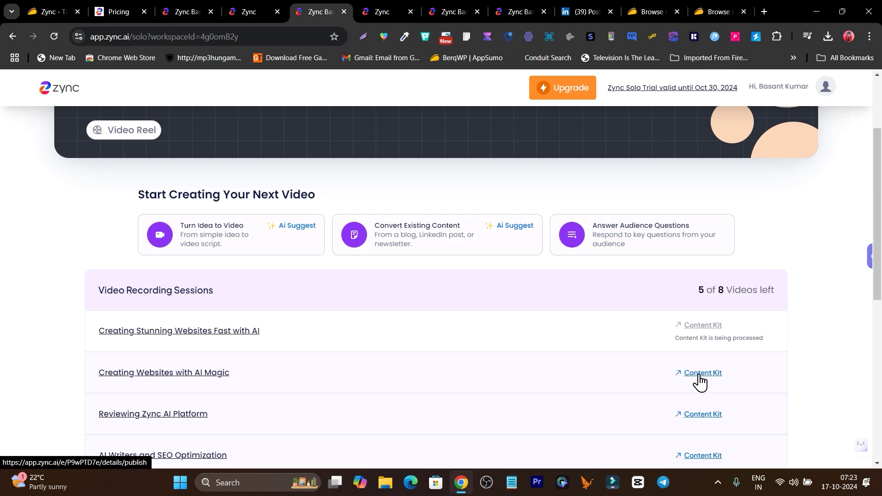
{"action": "left_click", "coordinate": [699, 374]}
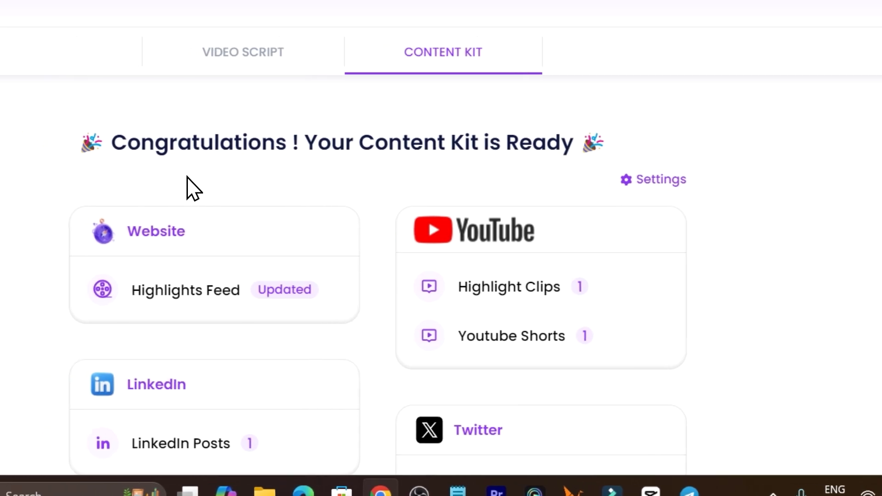
{"action": "scroll", "coordinate": [230, 207], "scroll_direction": "down", "scroll_amount": 4}
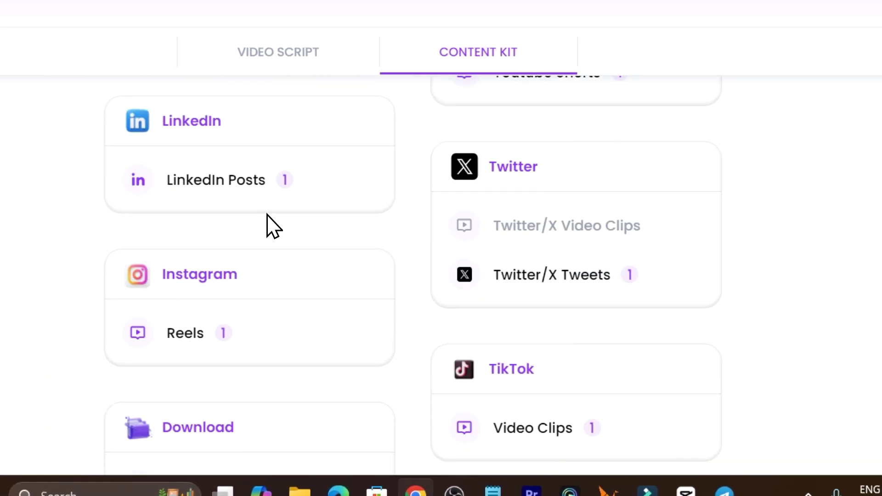
{"action": "scroll", "coordinate": [275, 221], "scroll_direction": "up", "scroll_amount": 5}
{"action": "scroll", "coordinate": [230, 230], "scroll_direction": "down", "scroll_amount": 2}
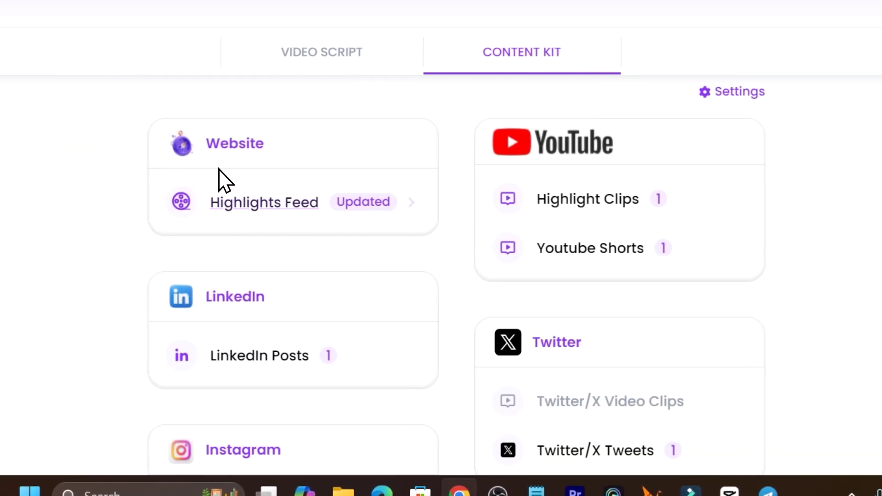
{"action": "scroll", "coordinate": [593, 179], "scroll_direction": "down", "scroll_amount": 1}
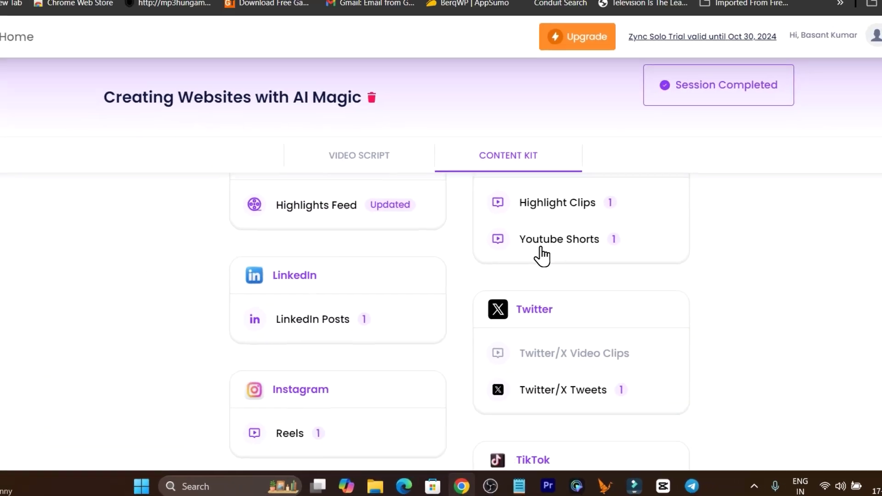
{"action": "scroll", "coordinate": [460, 331], "scroll_direction": "down", "scroll_amount": 3}
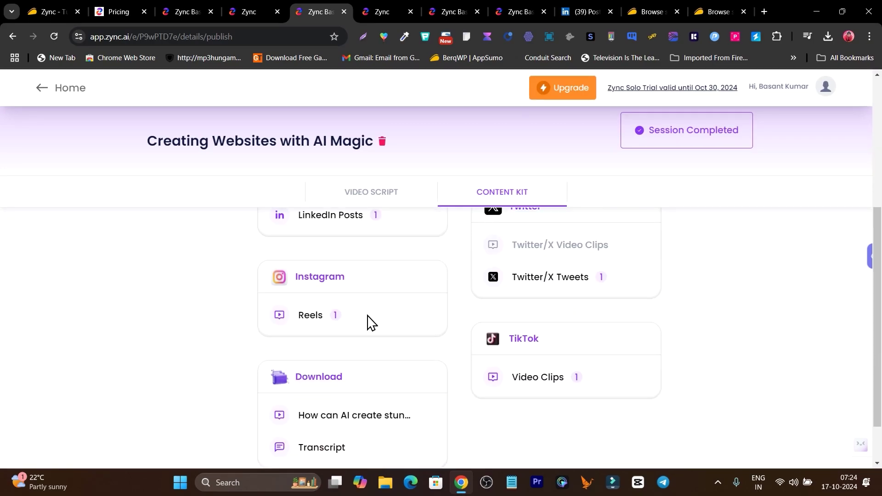